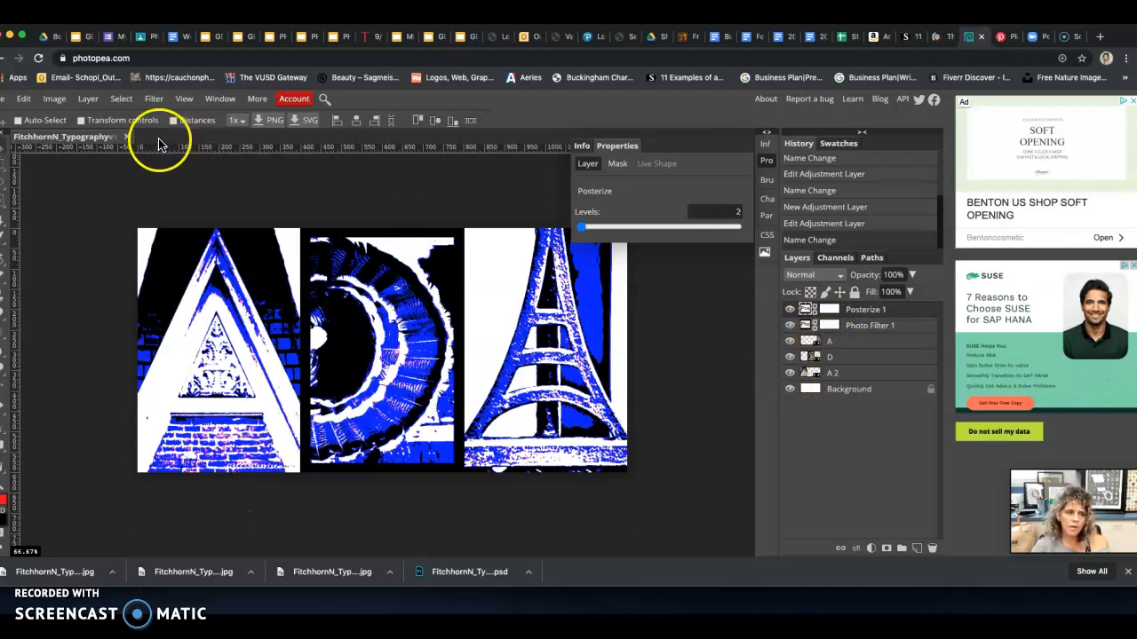
# Close the current document without saving and open the original typography .psd file from the Desktop
pyautogui.click(128, 138)
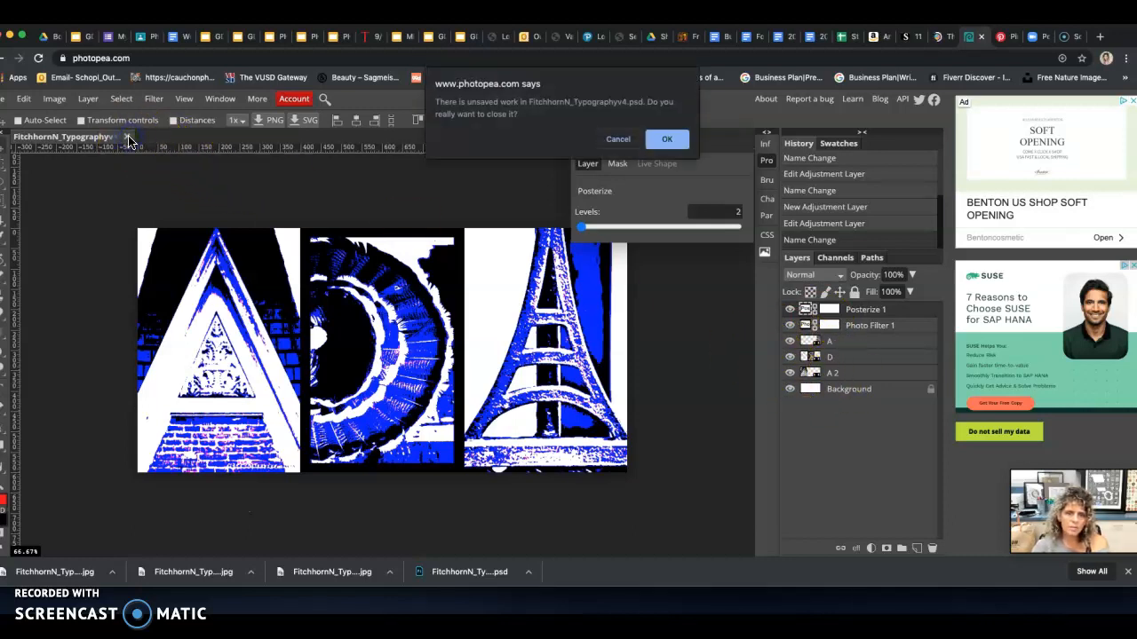
pyautogui.click(668, 140)
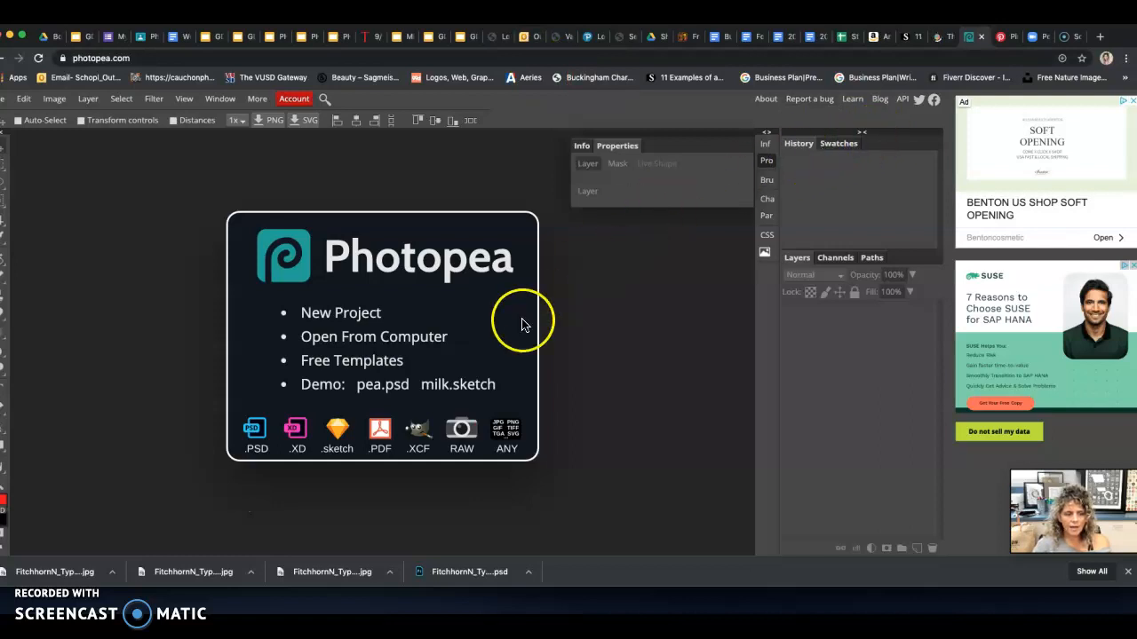
pyautogui.click(351, 342)
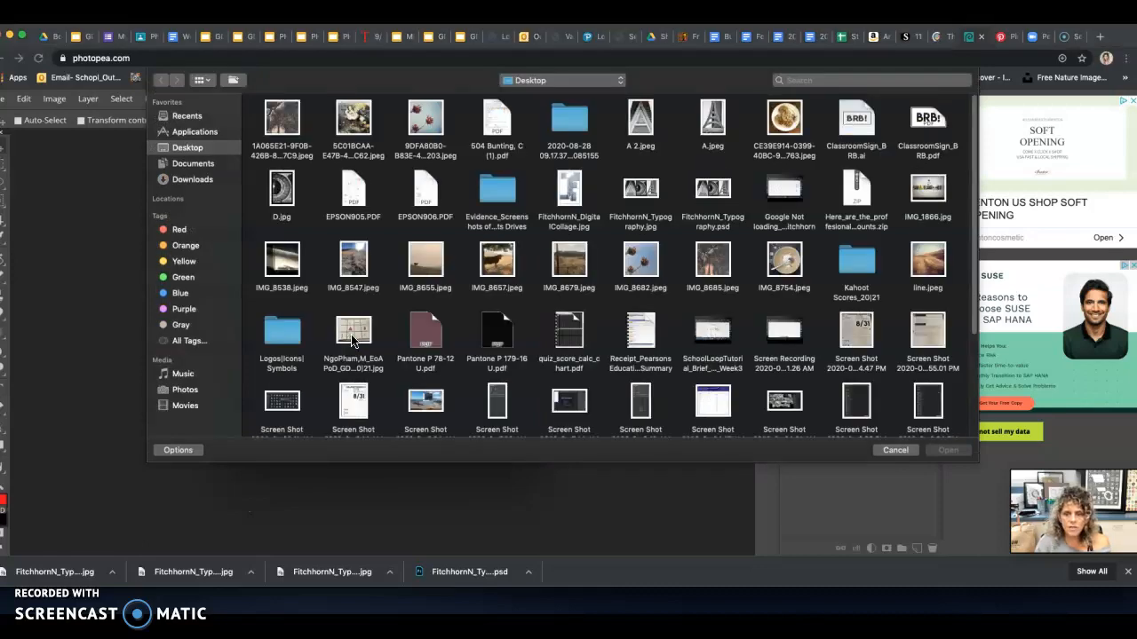
pyautogui.click(712, 195)
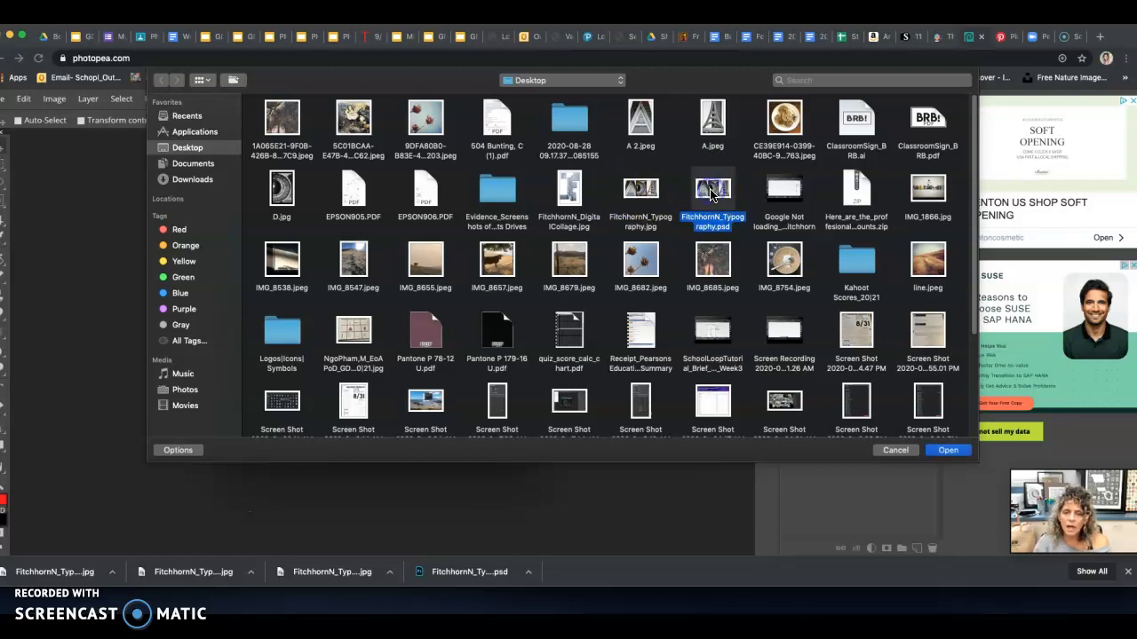
pyautogui.click(955, 455)
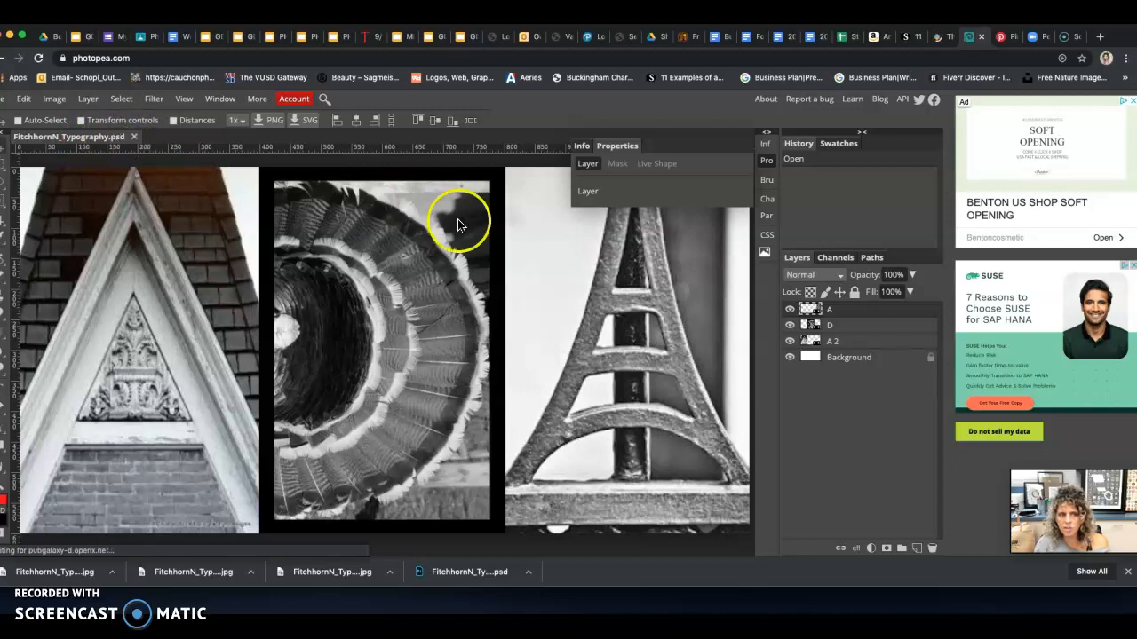
# Hide and show layers A, D and A 2 in turn and select each one to identify its letter image
pyautogui.click(790, 311)
pyautogui.click(789, 311)
pyautogui.click(789, 326)
pyautogui.click(789, 326)
pyautogui.click(790, 342)
pyautogui.click(790, 342)
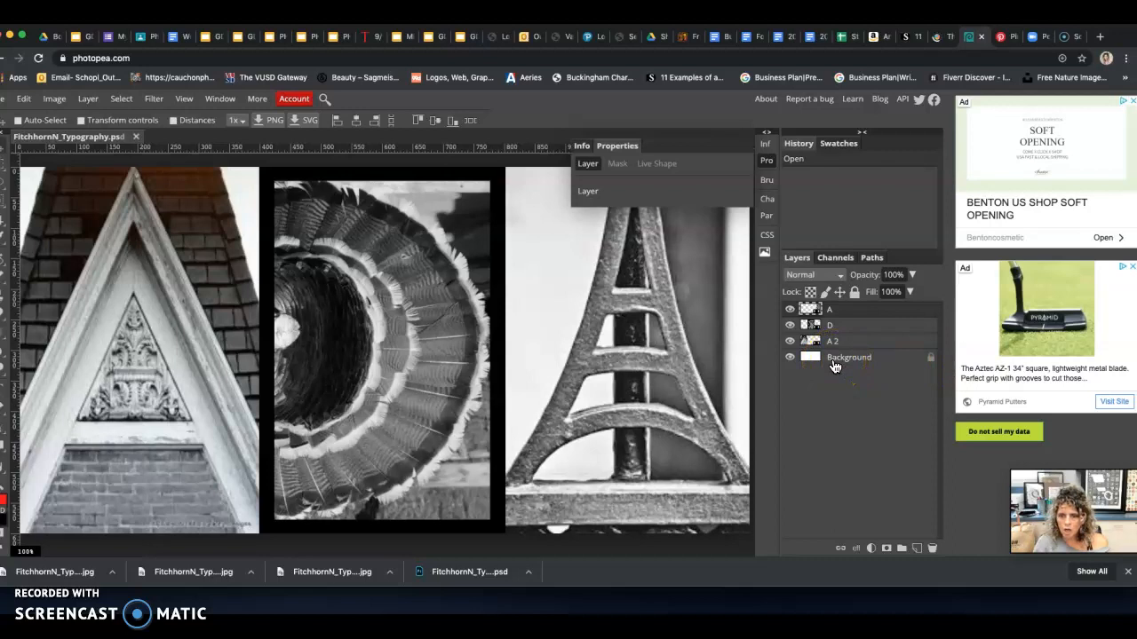
pyautogui.click(850, 326)
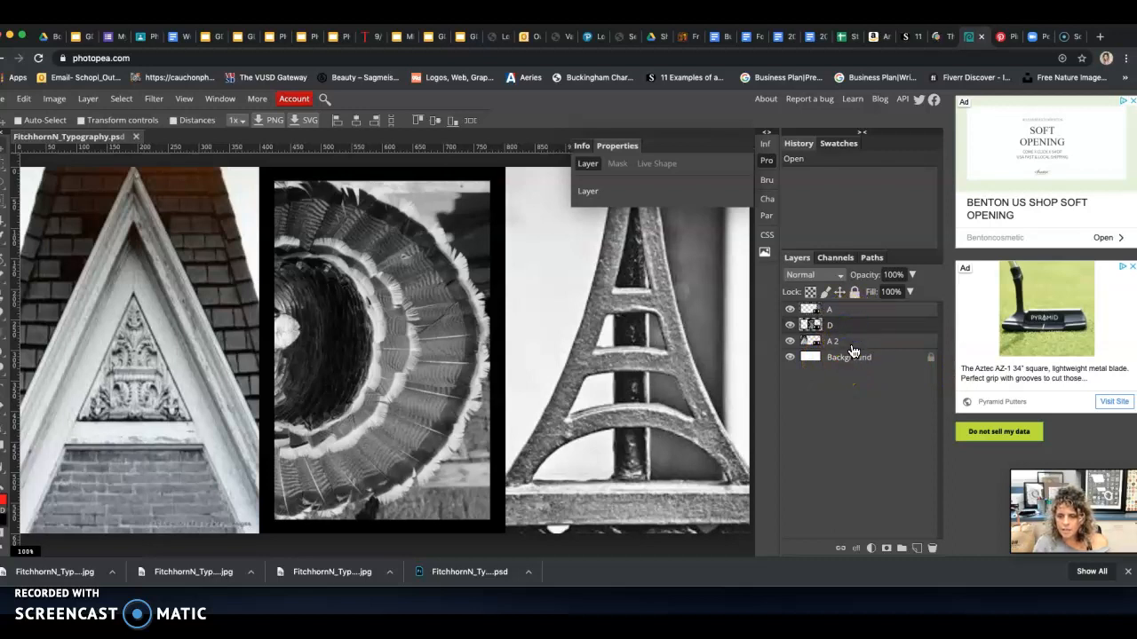
pyautogui.click(851, 343)
pyautogui.click(850, 311)
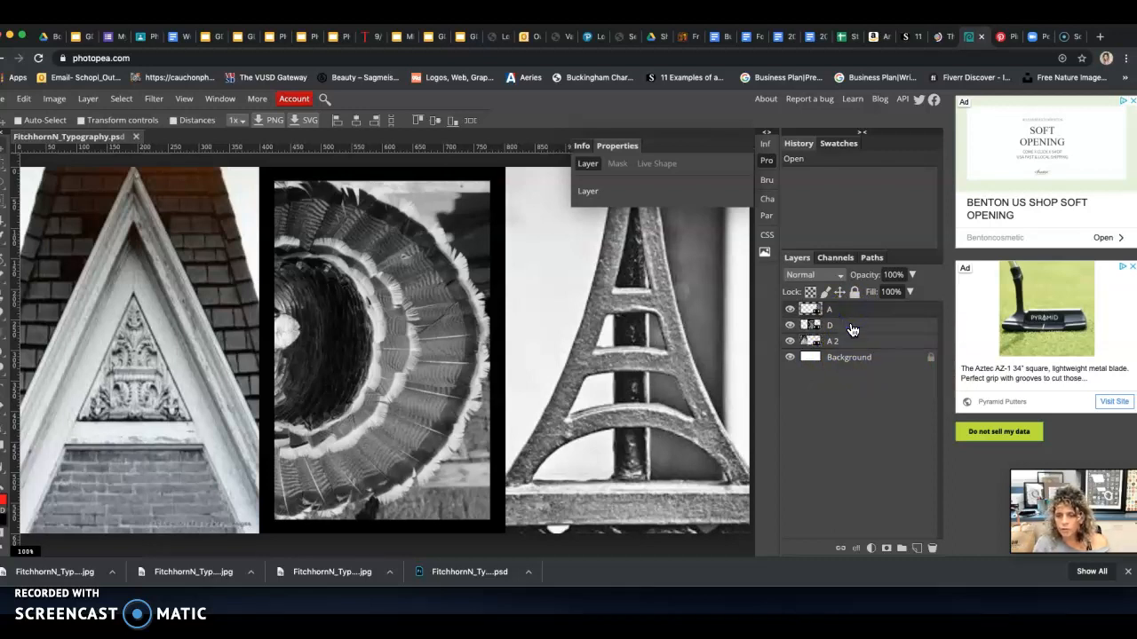
pyautogui.click(852, 327)
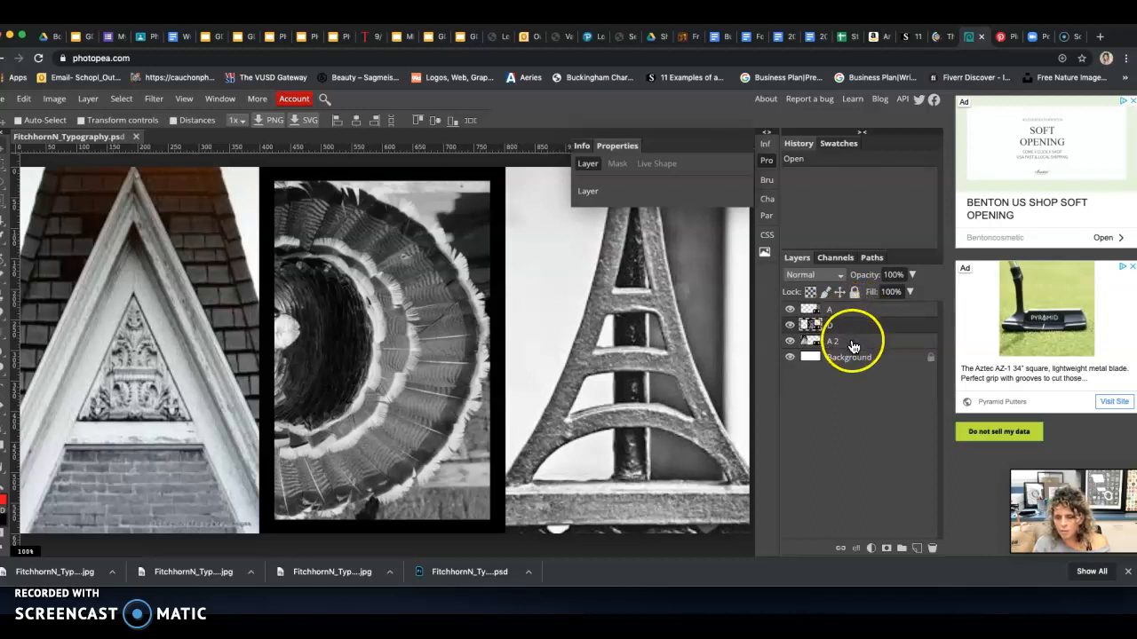
pyautogui.click(852, 344)
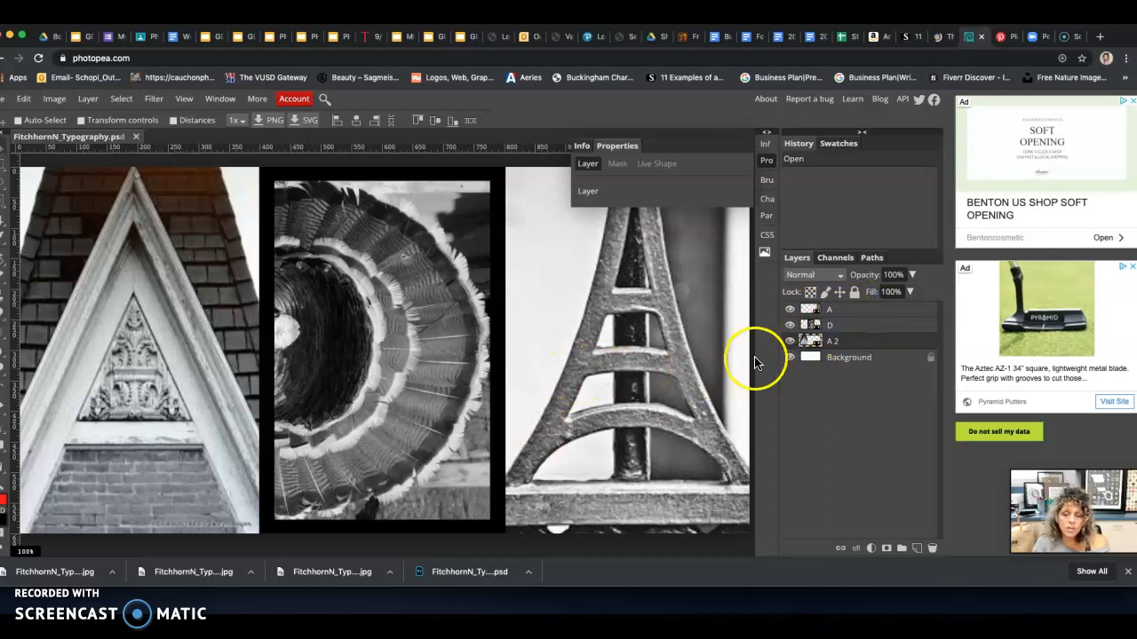
# Apply an orange Photo Filter adjustment with increased density to layer A
pyautogui.click(837, 309)
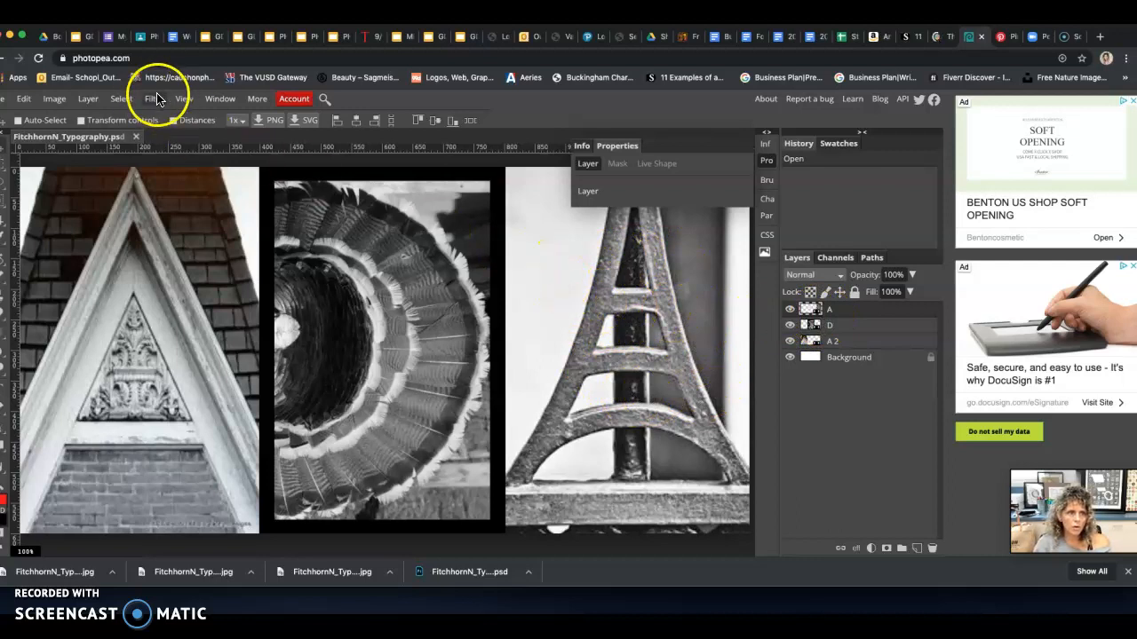
pyautogui.click(55, 100)
pyautogui.moveTo(62, 117)
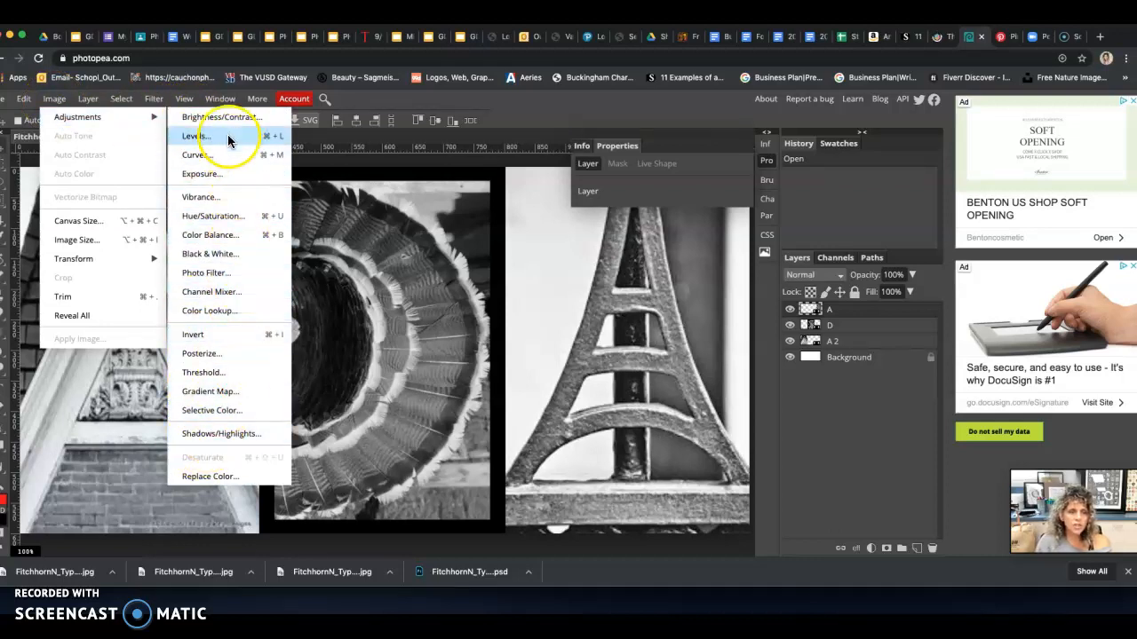
pyautogui.click(210, 256)
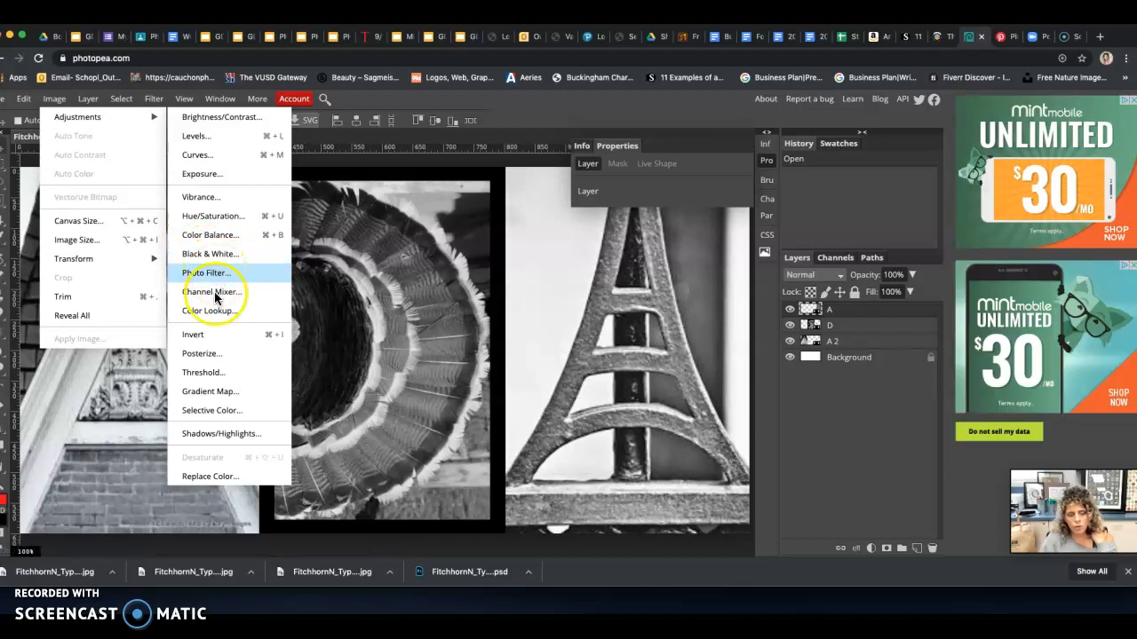
pyautogui.click(187, 333)
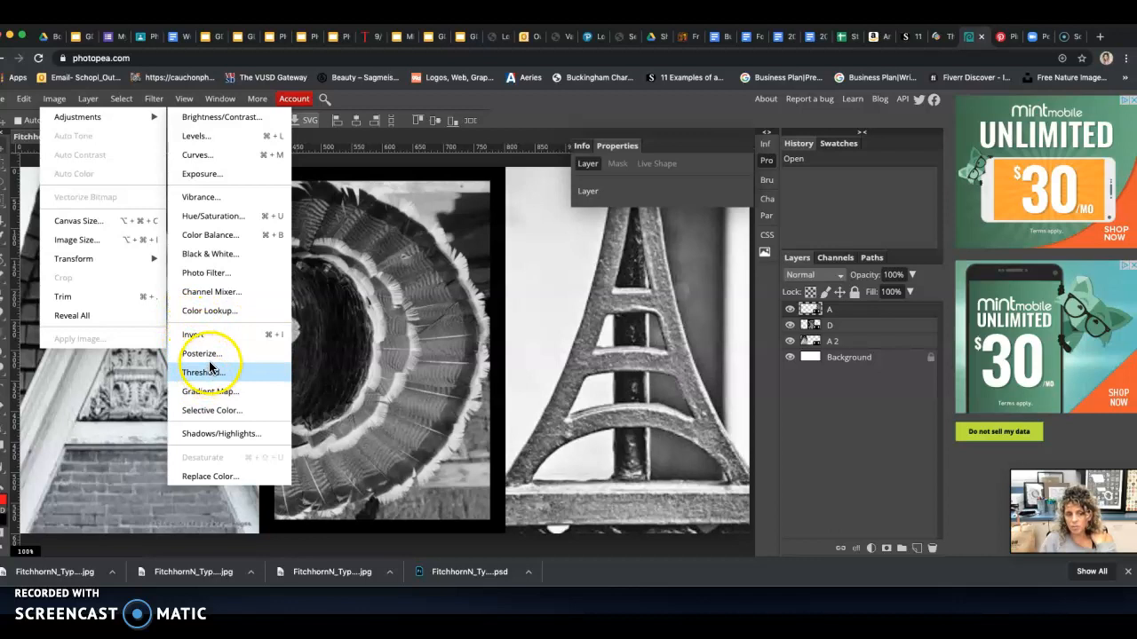
pyautogui.click(213, 277)
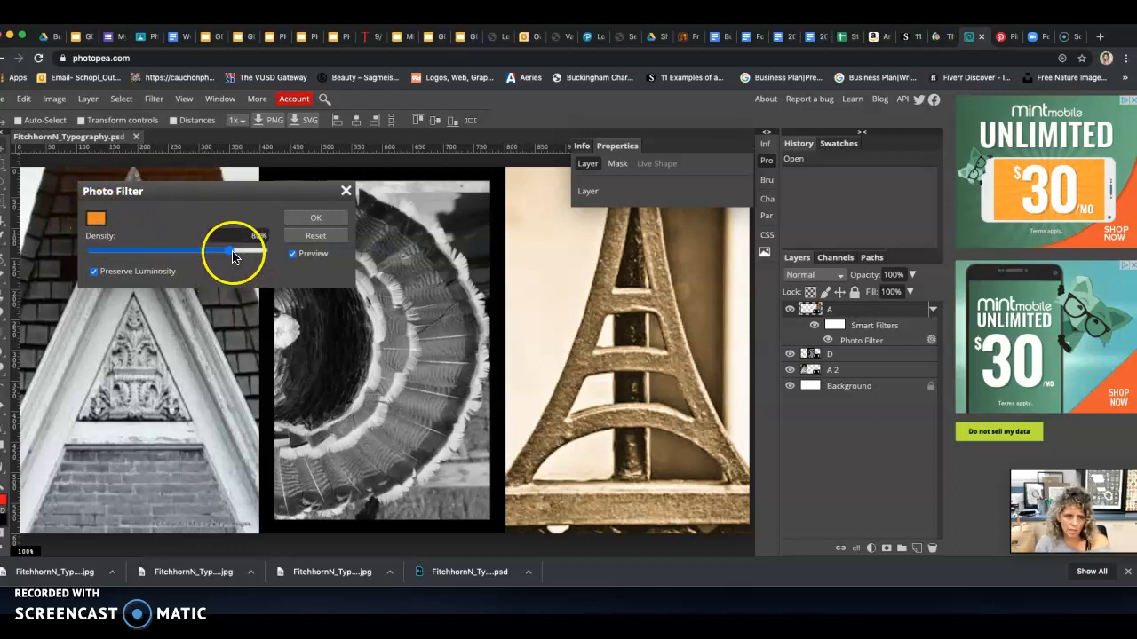
pyautogui.moveTo(189, 256); pyautogui.dragTo(267, 254)
pyautogui.click(318, 219)
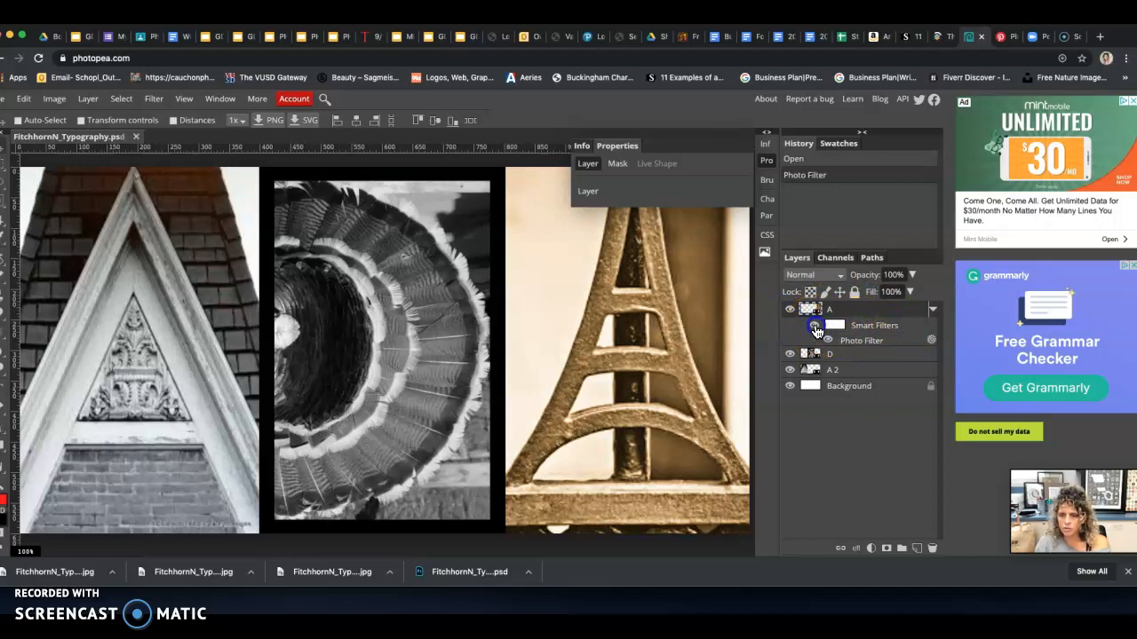
# Compare layer A with and without its Photo Filter by switching its smart filters off and on twice
pyautogui.click(816, 329)
pyautogui.click(815, 329)
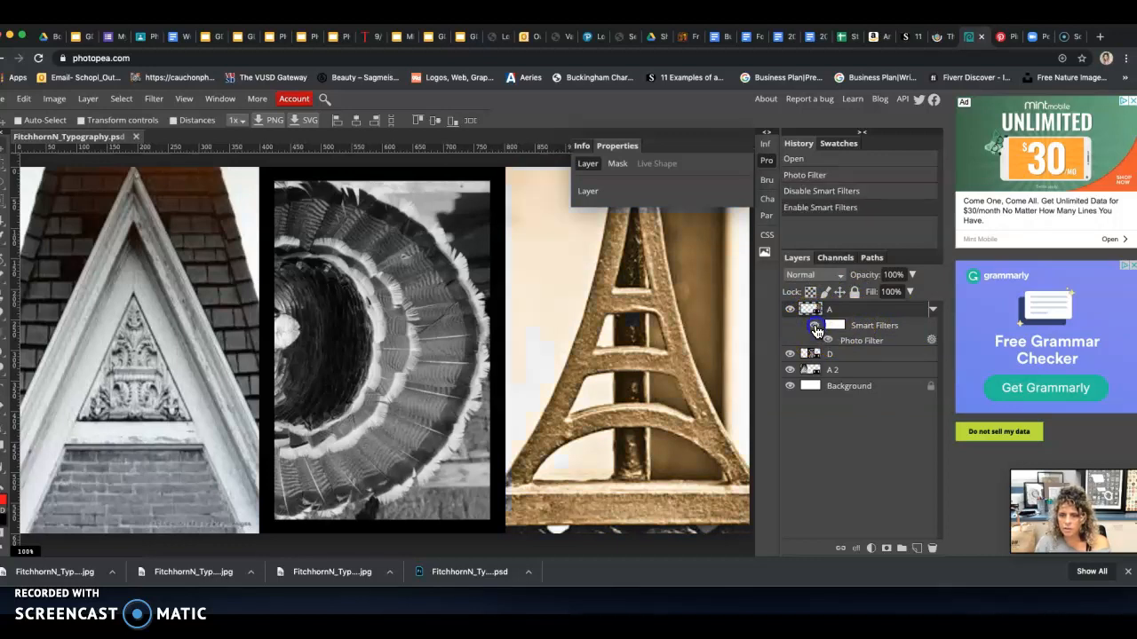
pyautogui.click(816, 329)
pyautogui.click(816, 329)
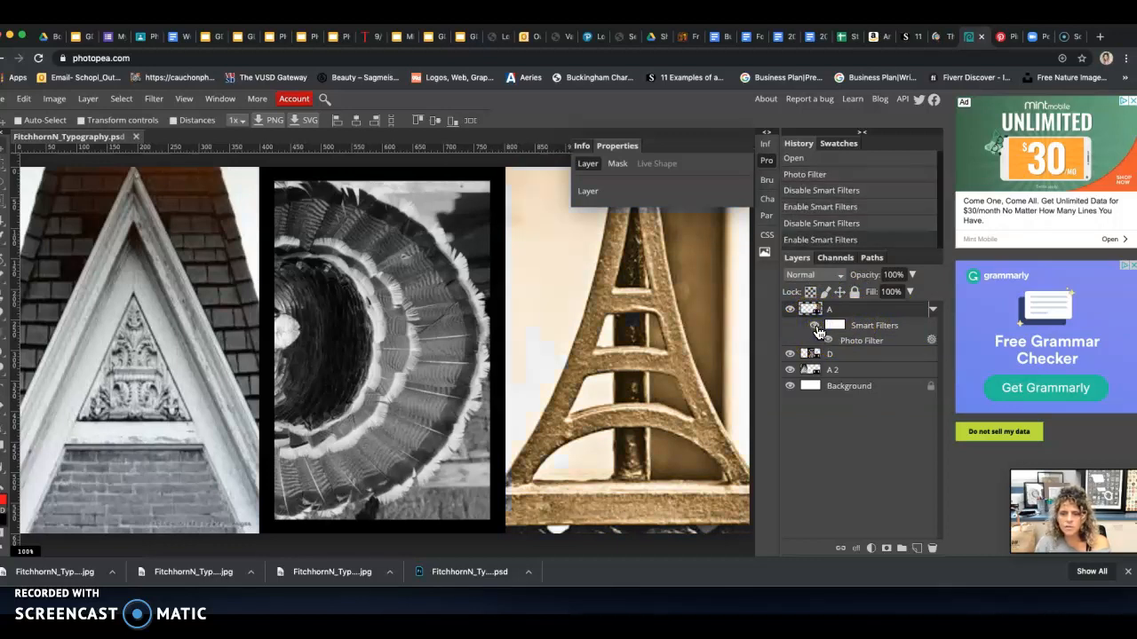
# Apply an orange Photo Filter at 90% density to layer D and compare it with its smart filters off and on
pyautogui.click(857, 359)
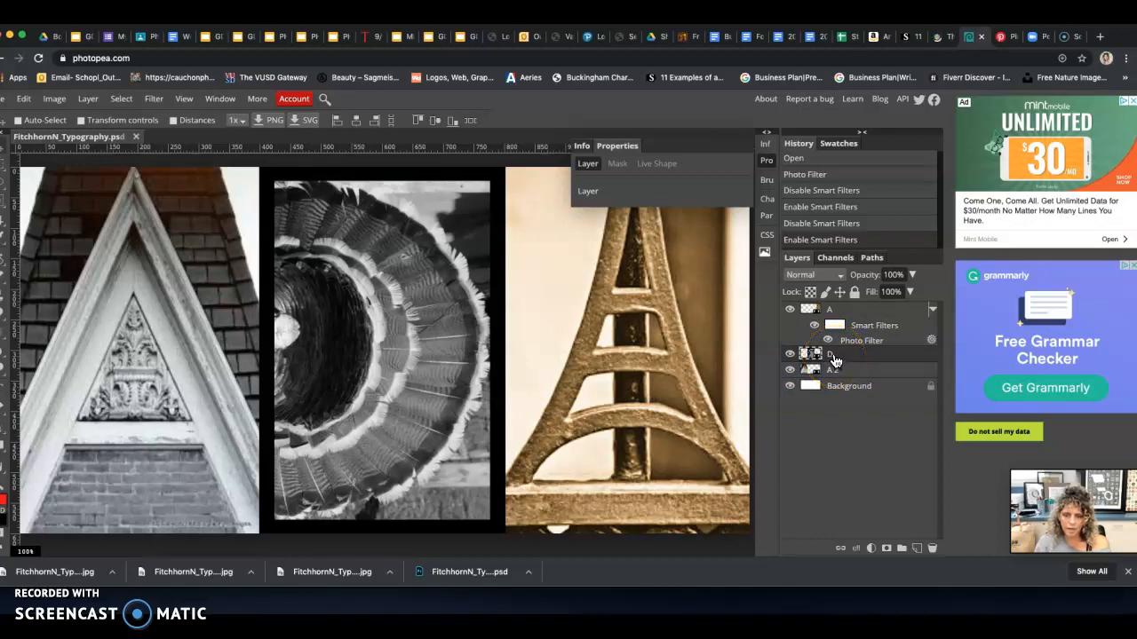
pyautogui.click(54, 100)
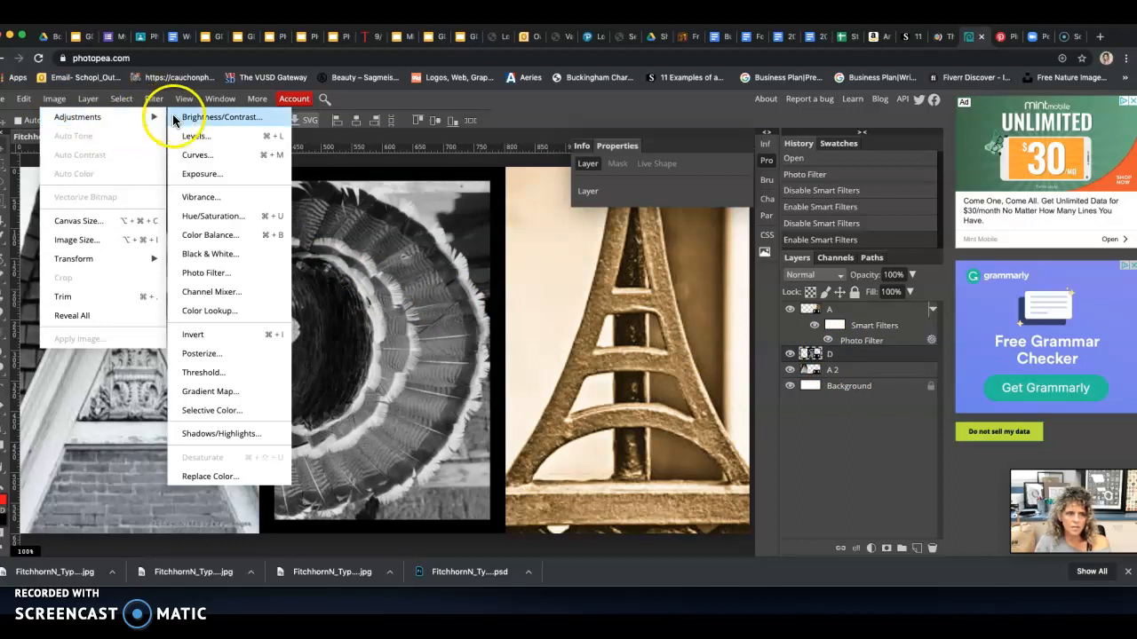
pyautogui.click(215, 277)
pyautogui.moveTo(232, 253); pyautogui.dragTo(246, 255)
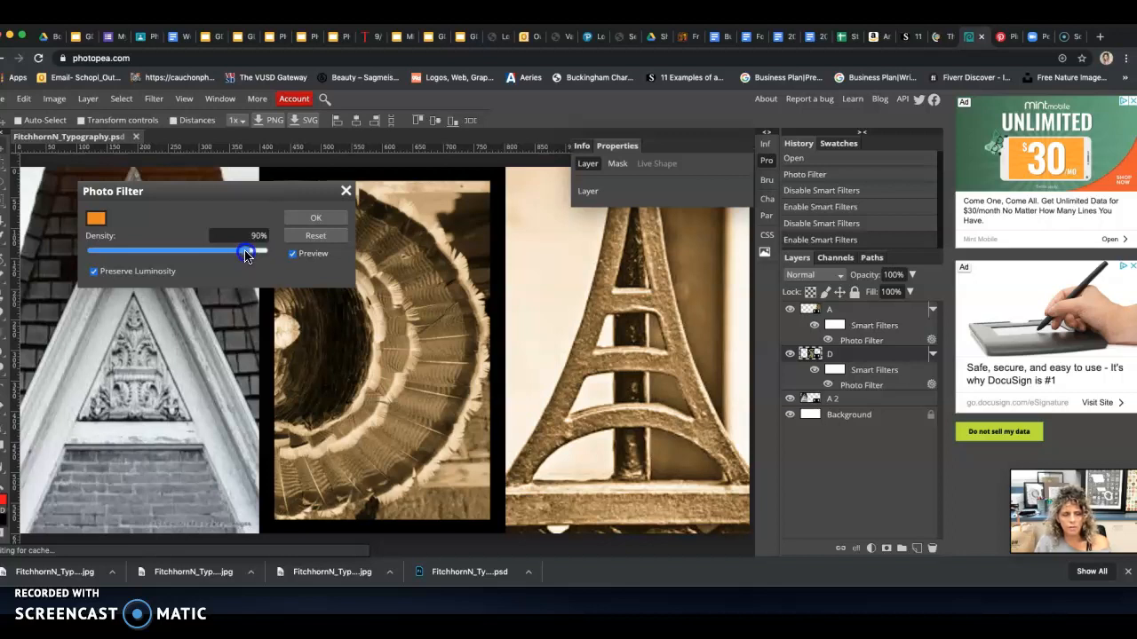
pyautogui.click(312, 220)
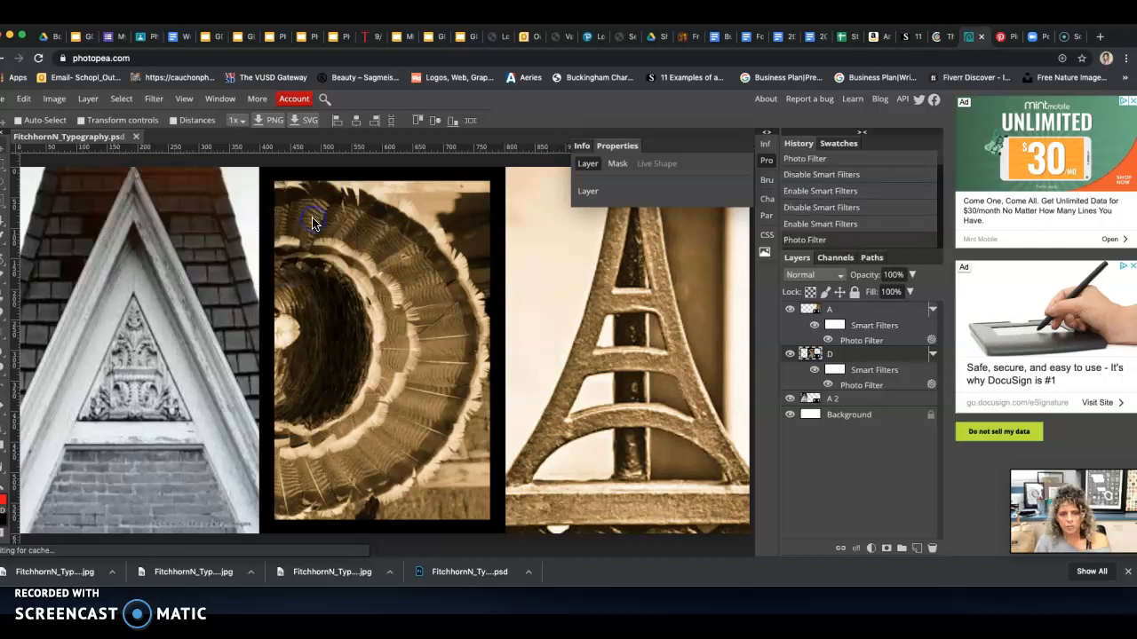
pyautogui.click(814, 371)
pyautogui.click(815, 373)
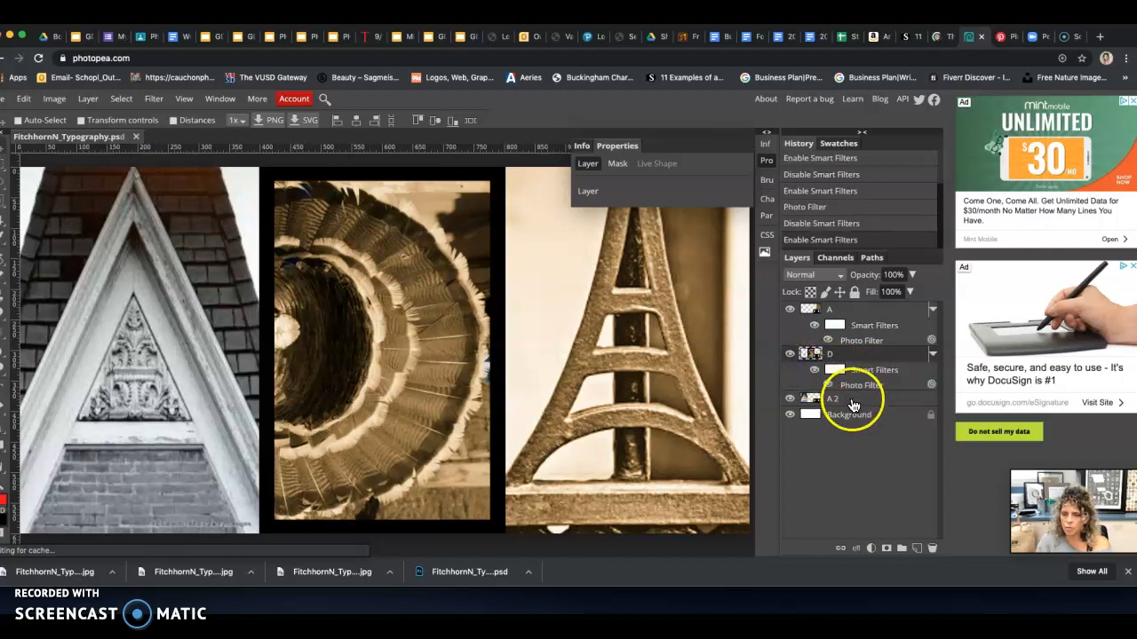
# Try a magenta Photo Filter, colour b40ea9 at 100% density, on layer A 2 and undo it
pyautogui.click(852, 405)
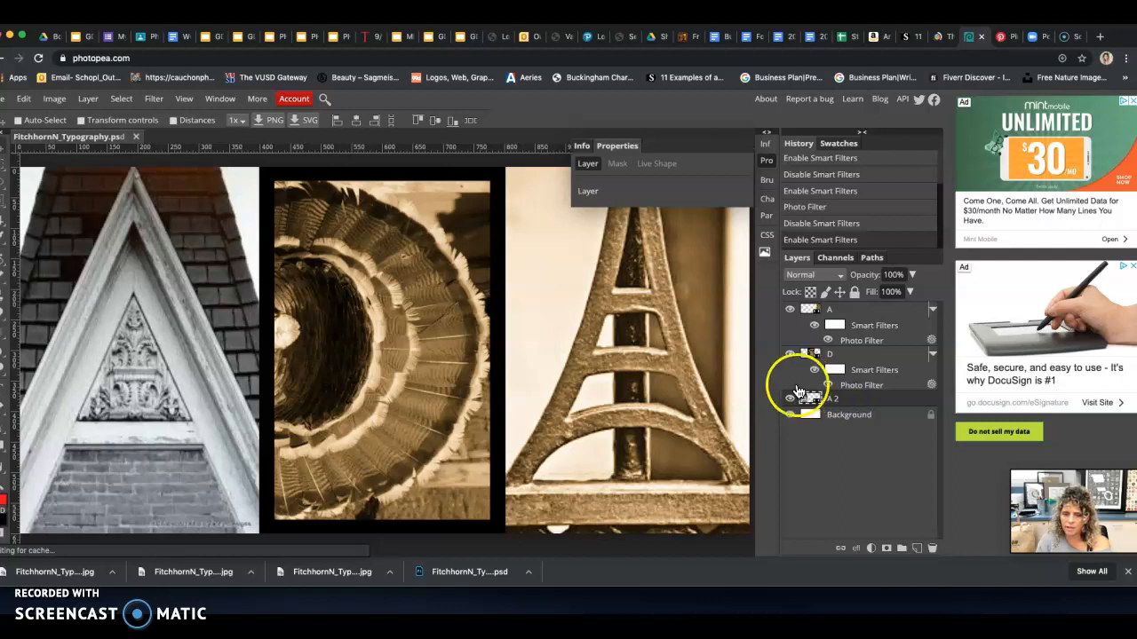
pyautogui.click(55, 100)
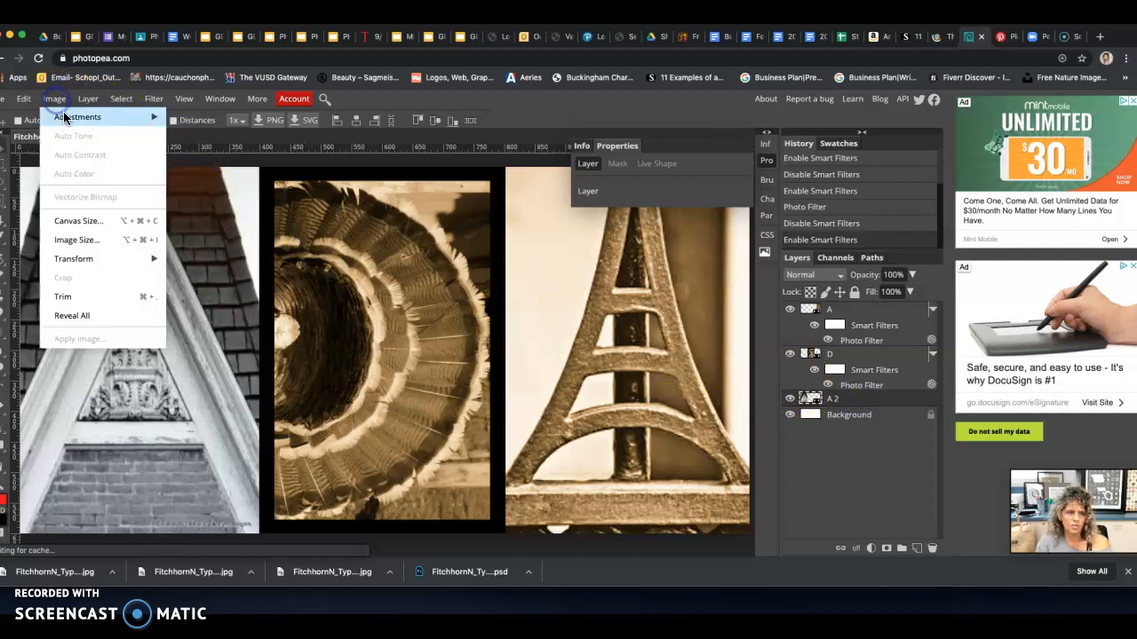
pyautogui.moveTo(63, 116)
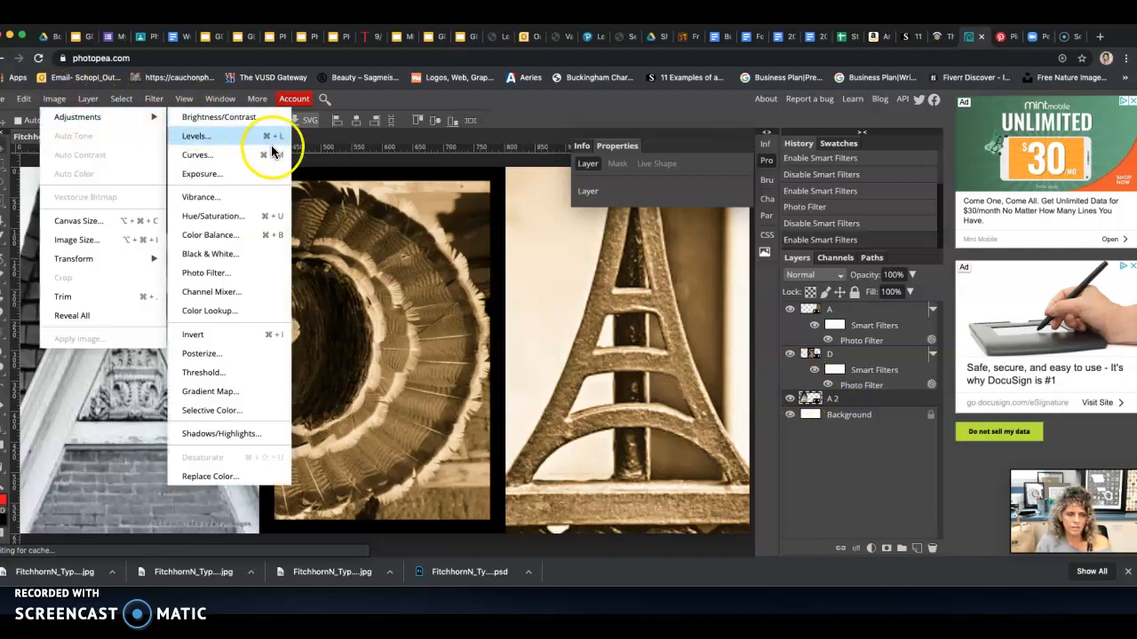
pyautogui.click(224, 275)
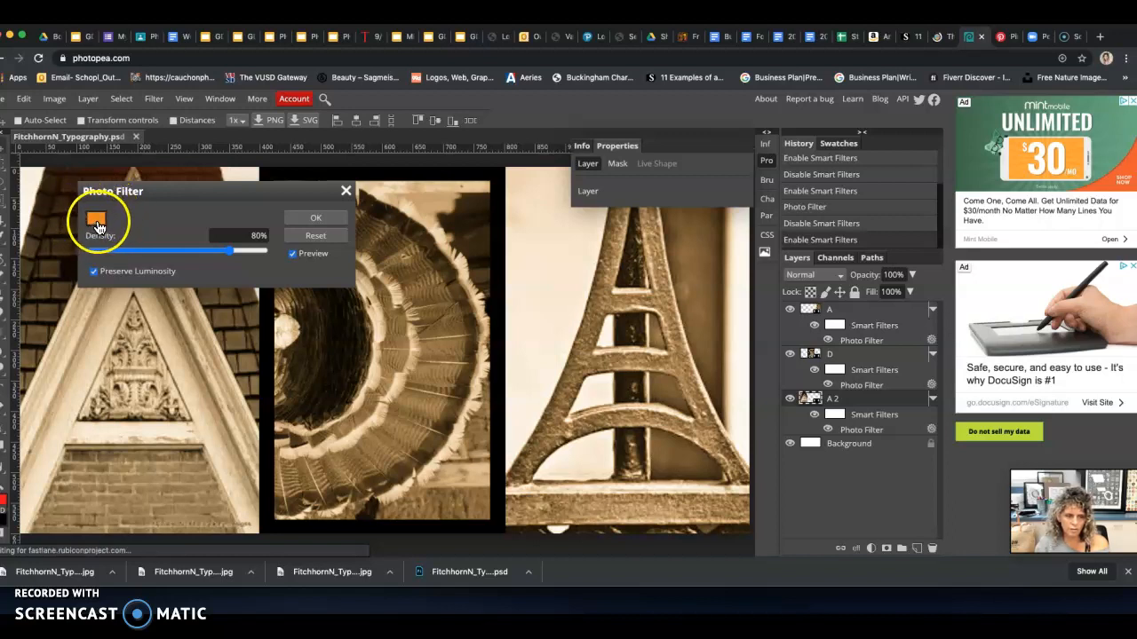
pyautogui.click(97, 221)
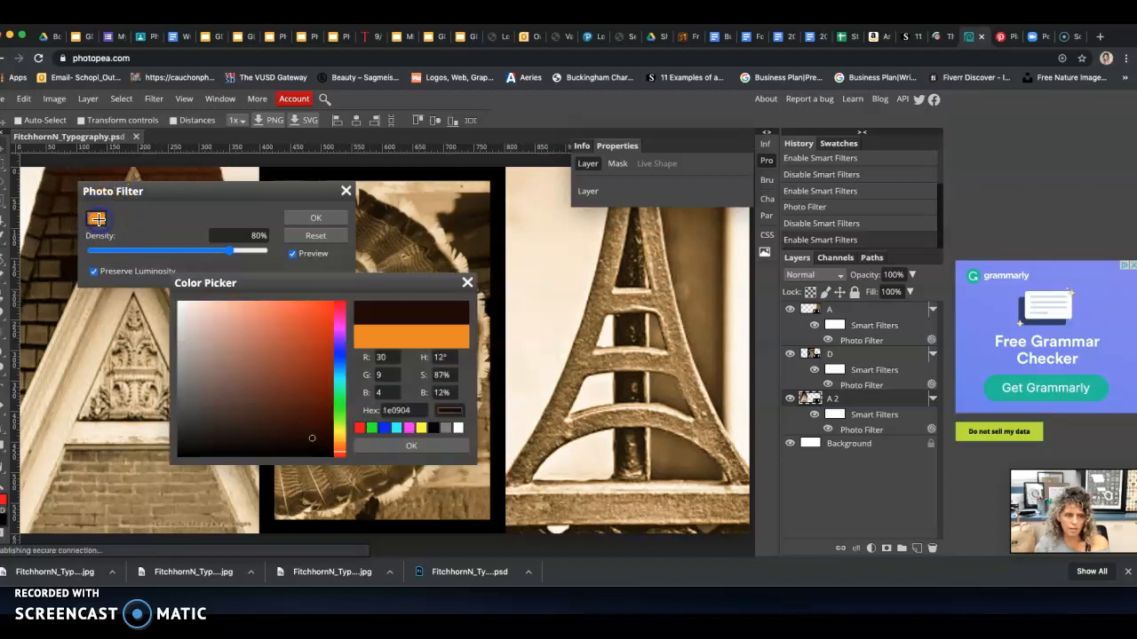
pyautogui.click(338, 326)
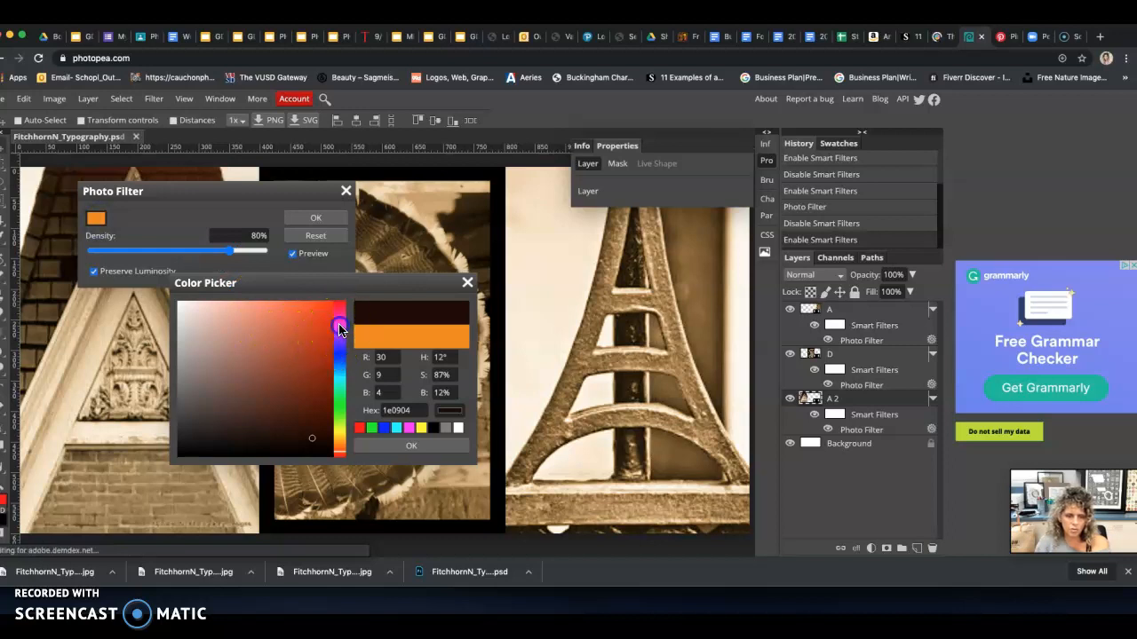
pyautogui.click(299, 331)
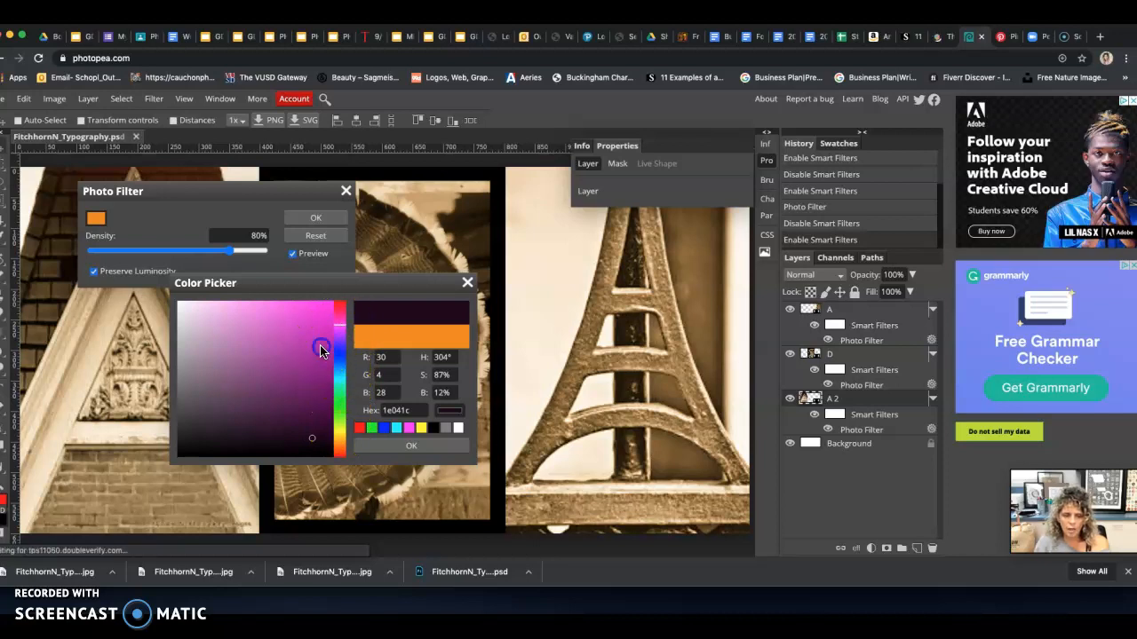
pyautogui.click(319, 345)
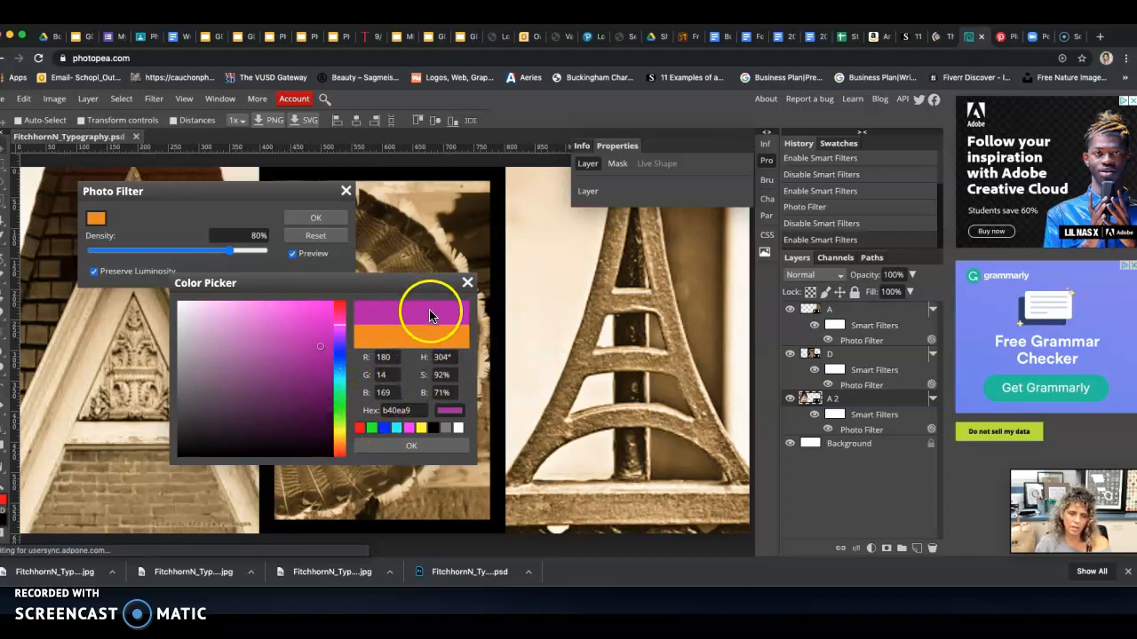
pyautogui.click(435, 444)
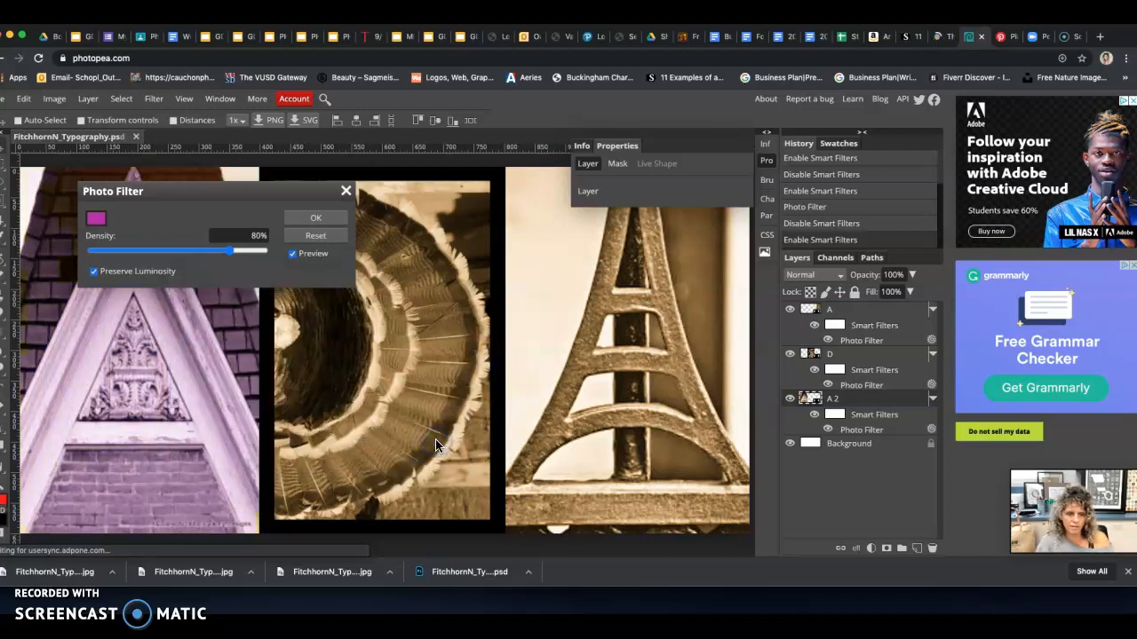
pyautogui.moveTo(227, 249); pyautogui.dragTo(275, 252)
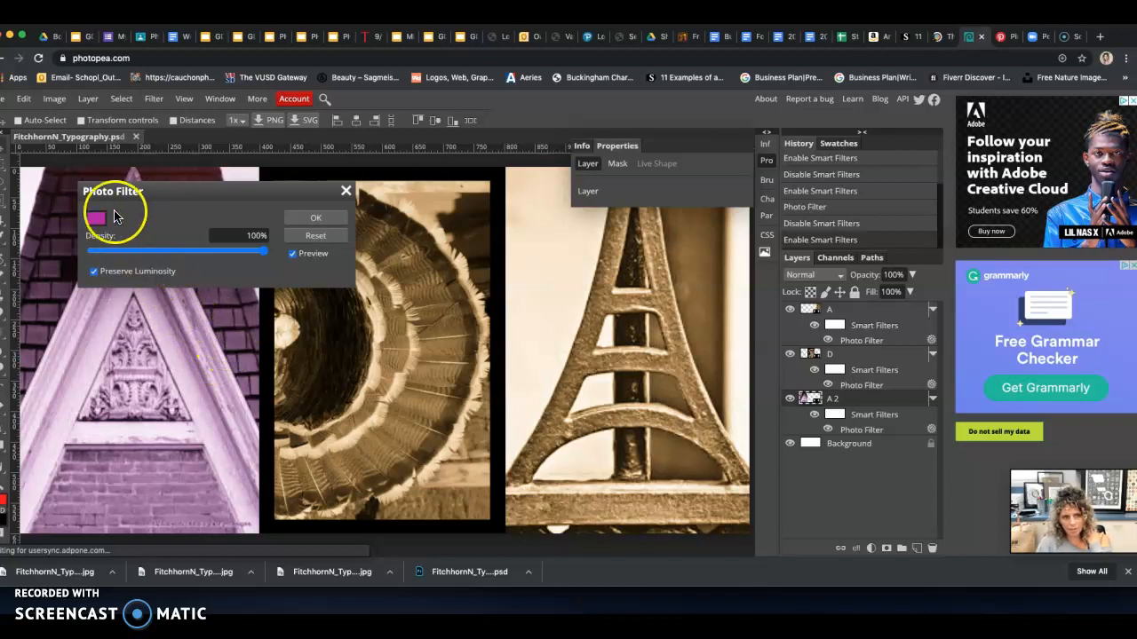
pyautogui.click(315, 217)
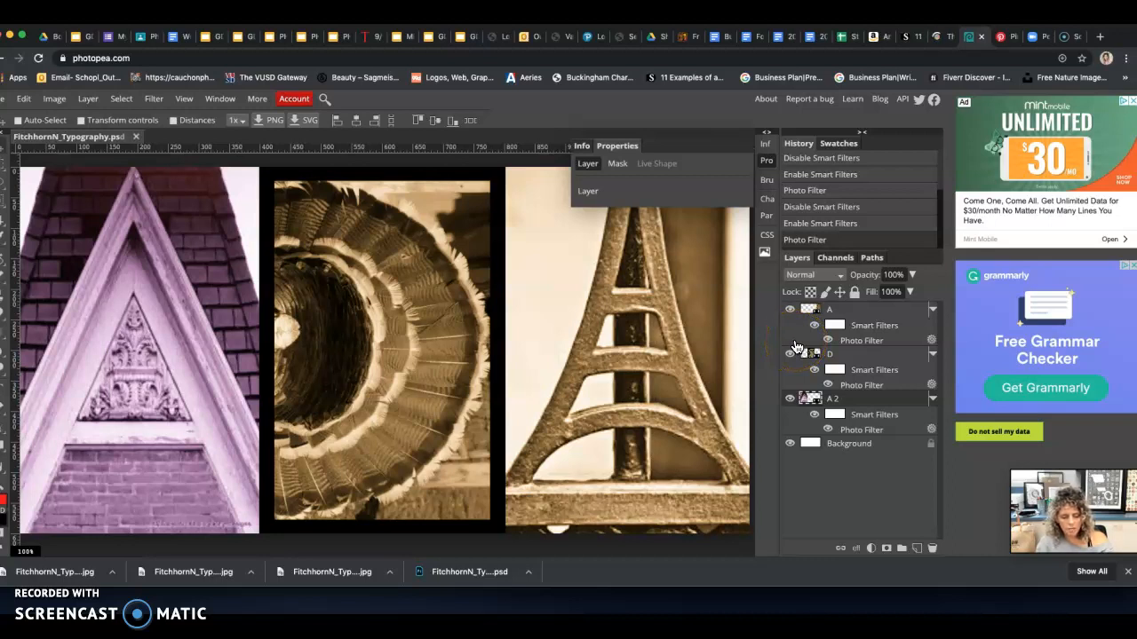
pyautogui.hotkey('ctrl', 'z')
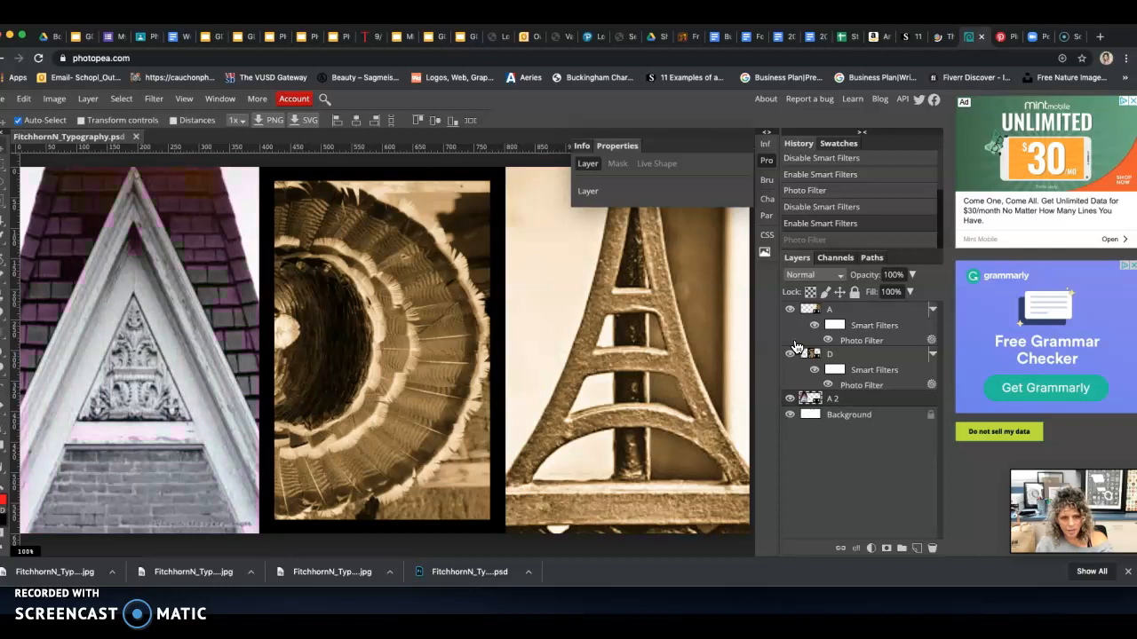
# Undo the earlier edits step by step until the Photo Filters on layers A and D are removed
pyautogui.hotkey('ctrl', 'z')
pyautogui.hotkey('ctrl', 'z')
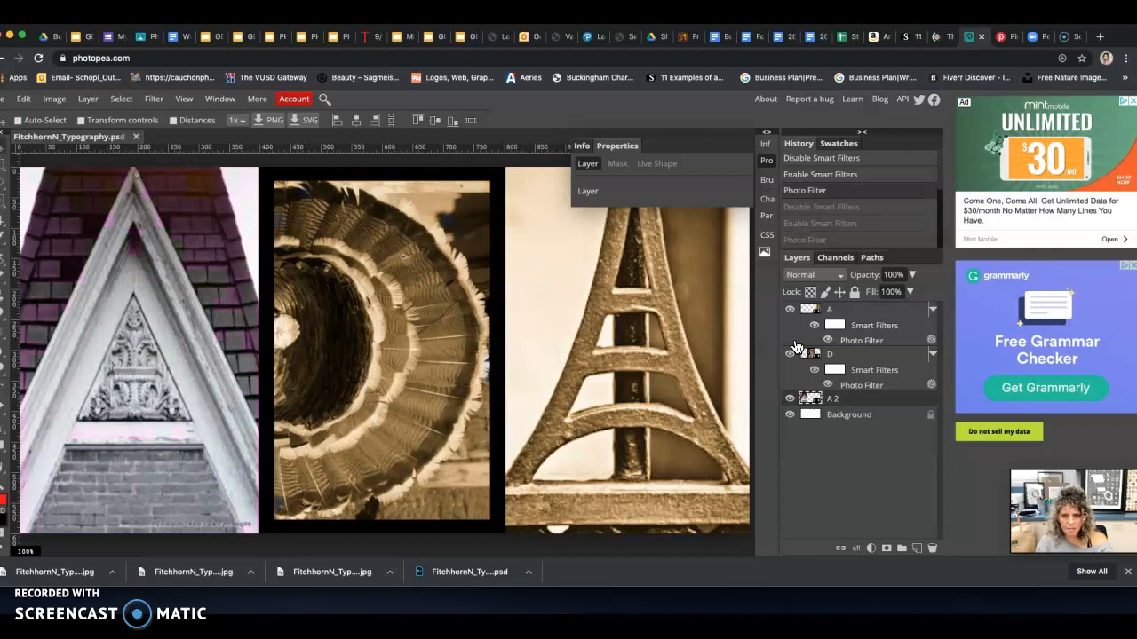
pyautogui.hotkey('ctrl', 'z')
pyautogui.hotkey('ctrl', 'z')
pyautogui.hotkey('ctrl', 'z')
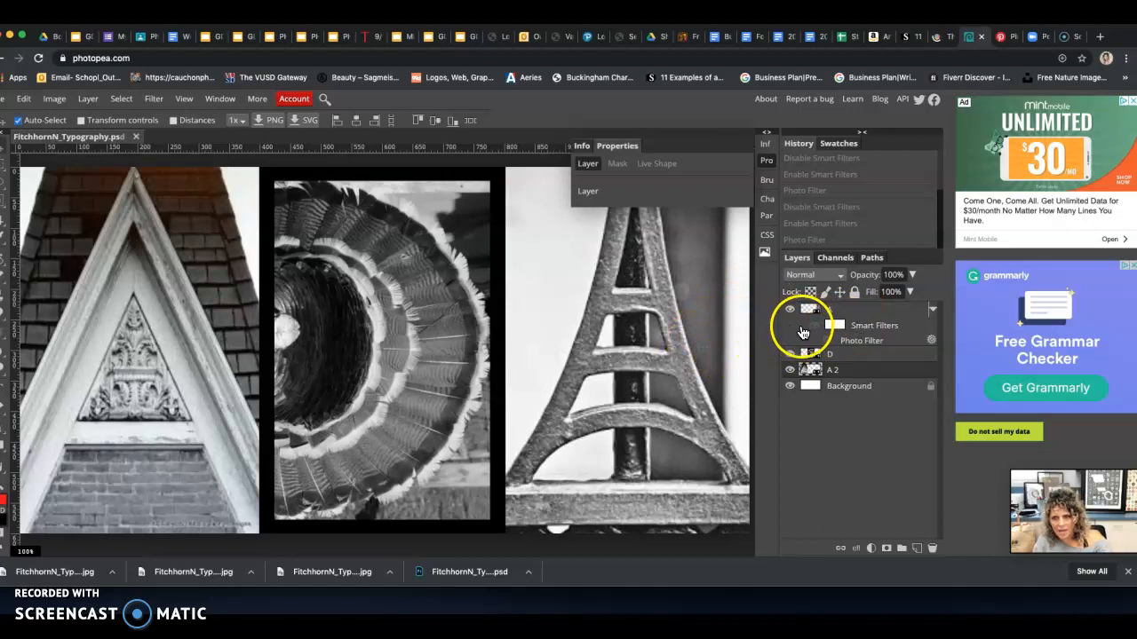
pyautogui.press('super+z')
pyautogui.press('super+z')
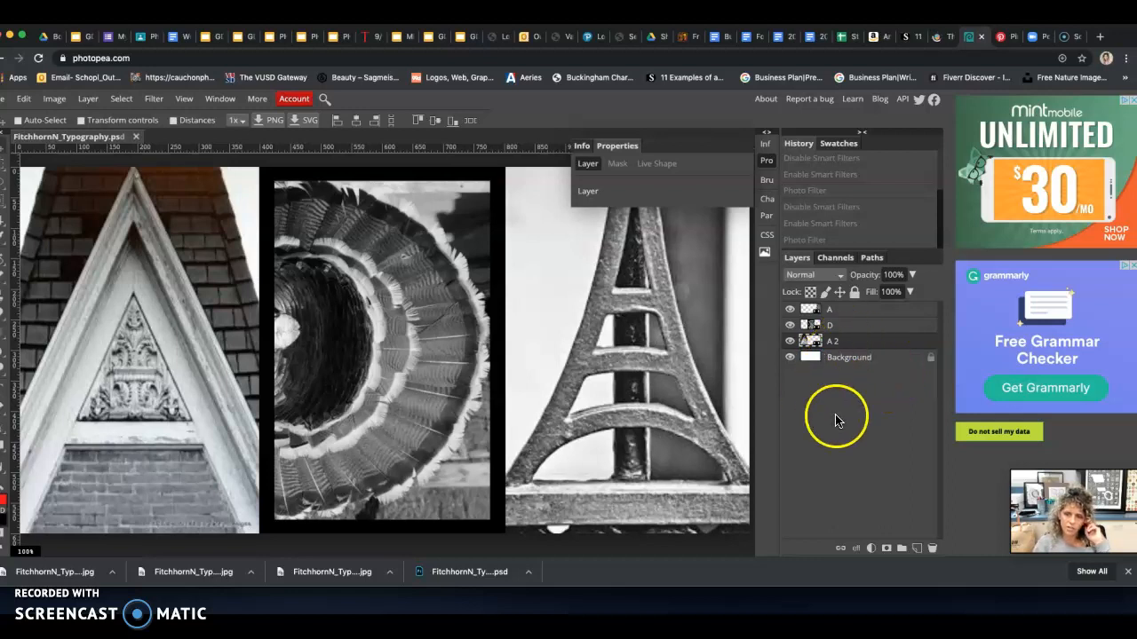
# Add an orange Photo Filter adjustment layer at 80% density above layer A and toggle its visibility to compare the image
pyautogui.click(844, 316)
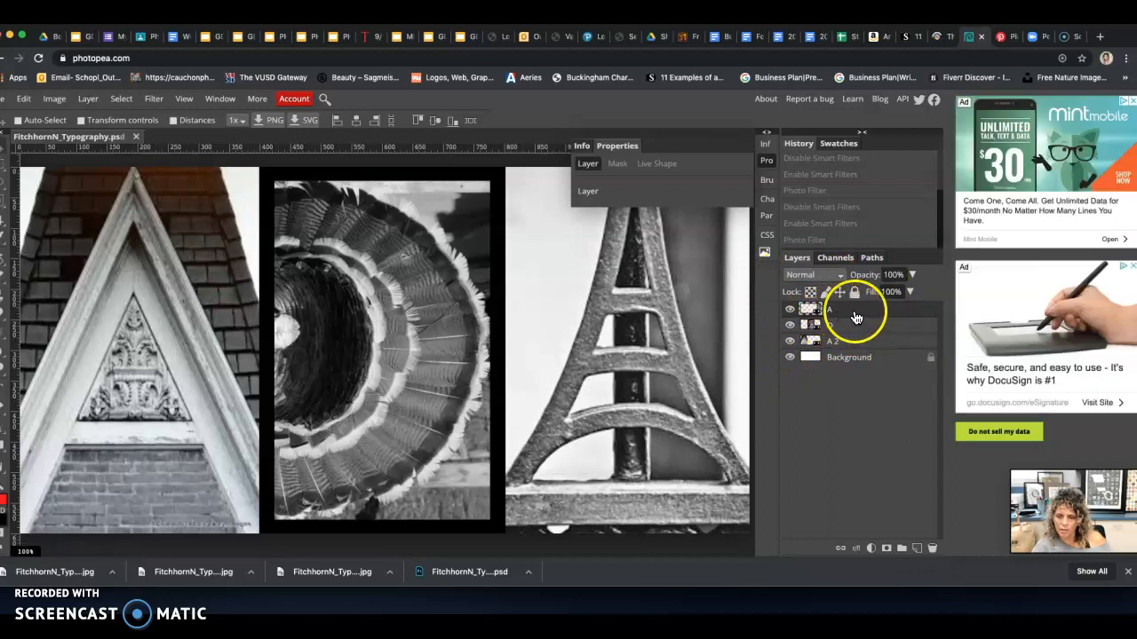
pyautogui.click(871, 548)
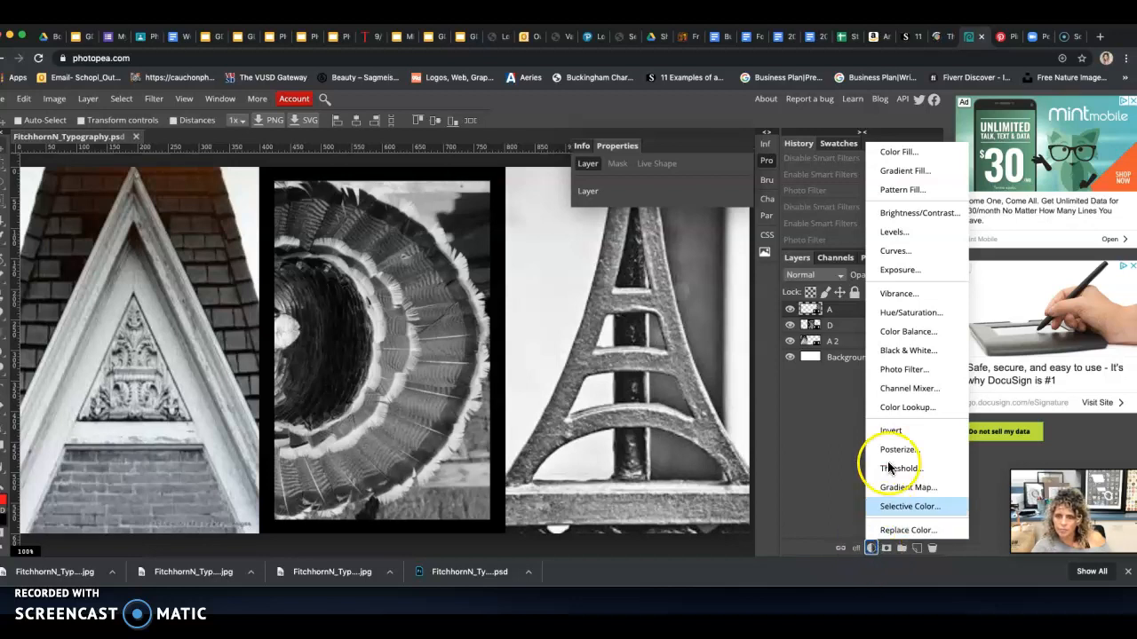
pyautogui.click(903, 371)
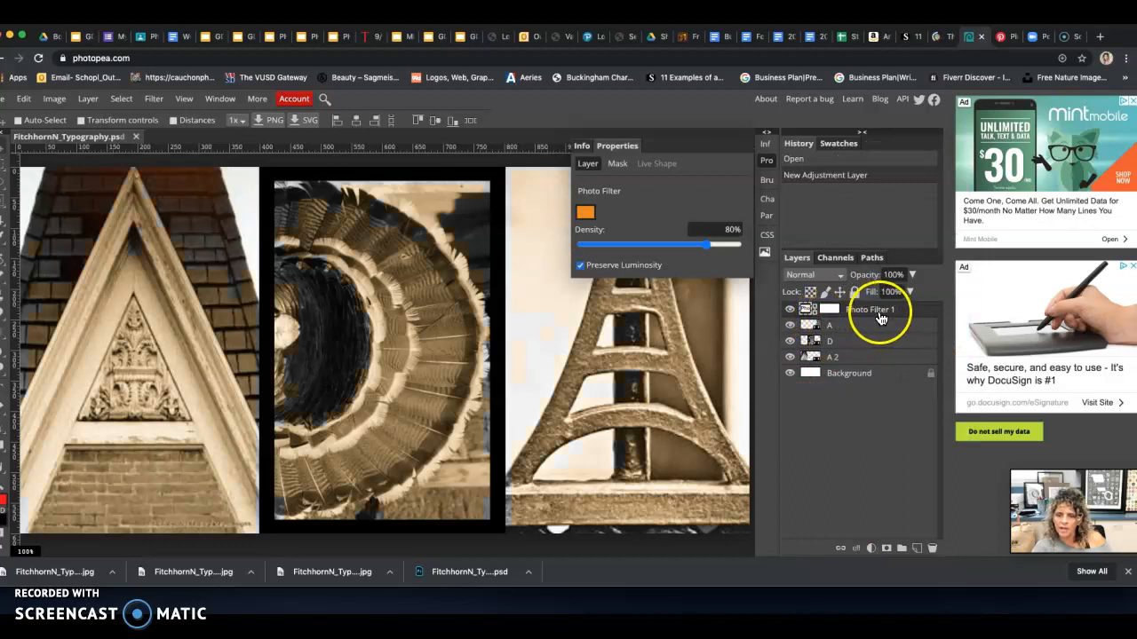
pyautogui.click(789, 310)
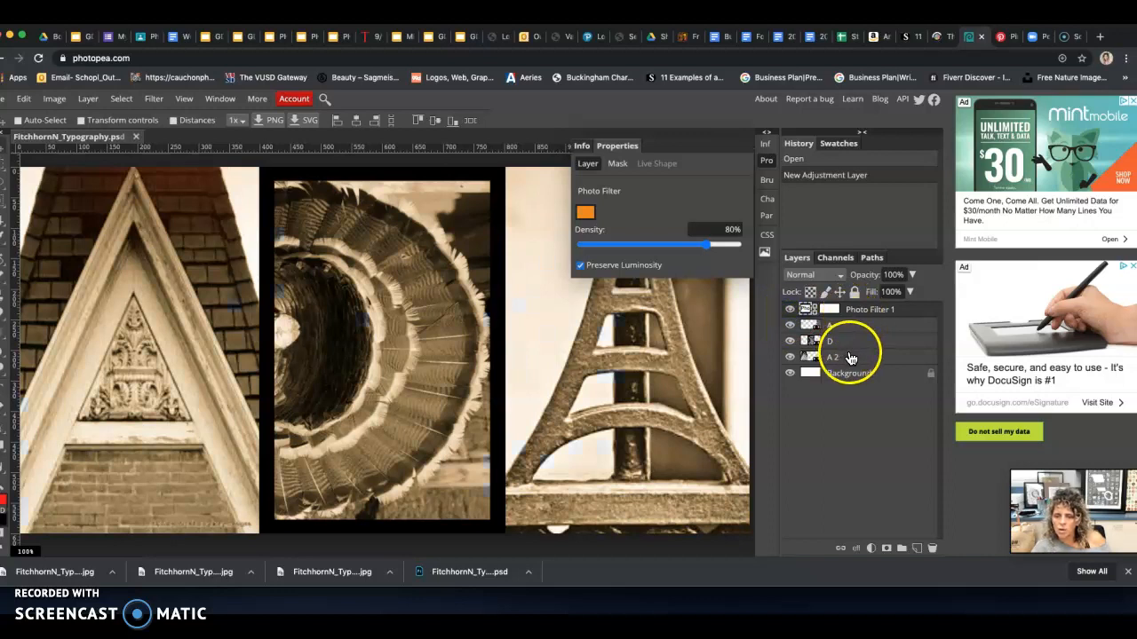
# Try the Photo Filter adjustment layer below layer A and below layer D, and return it above all the letter layers
pyautogui.moveTo(903, 316); pyautogui.dragTo(900, 337)
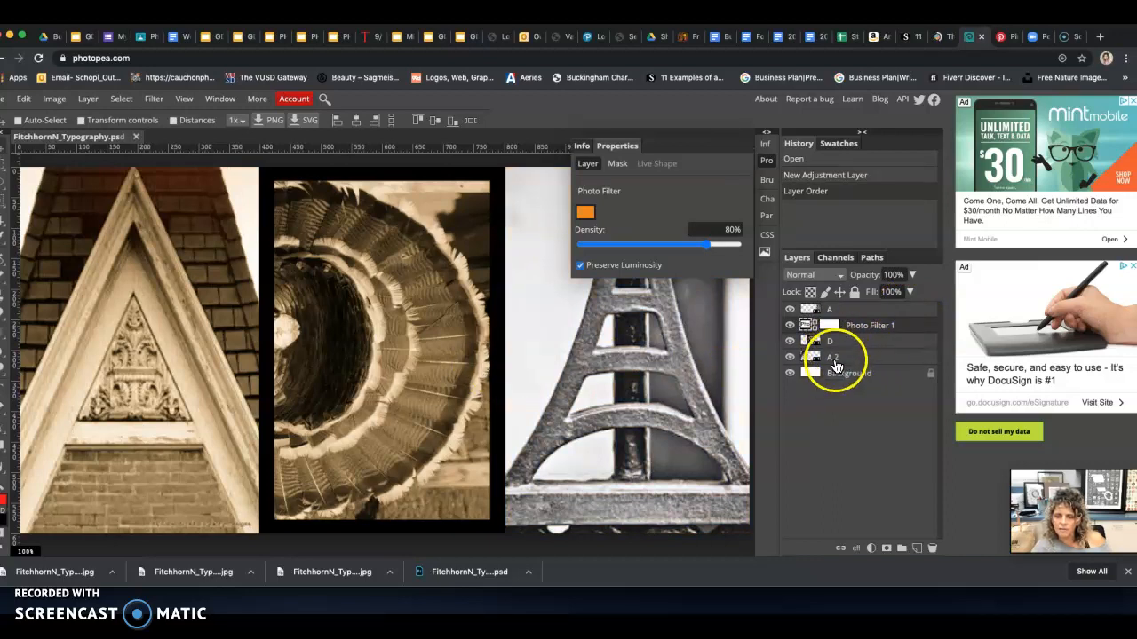
pyautogui.moveTo(901, 330); pyautogui.dragTo(901, 354)
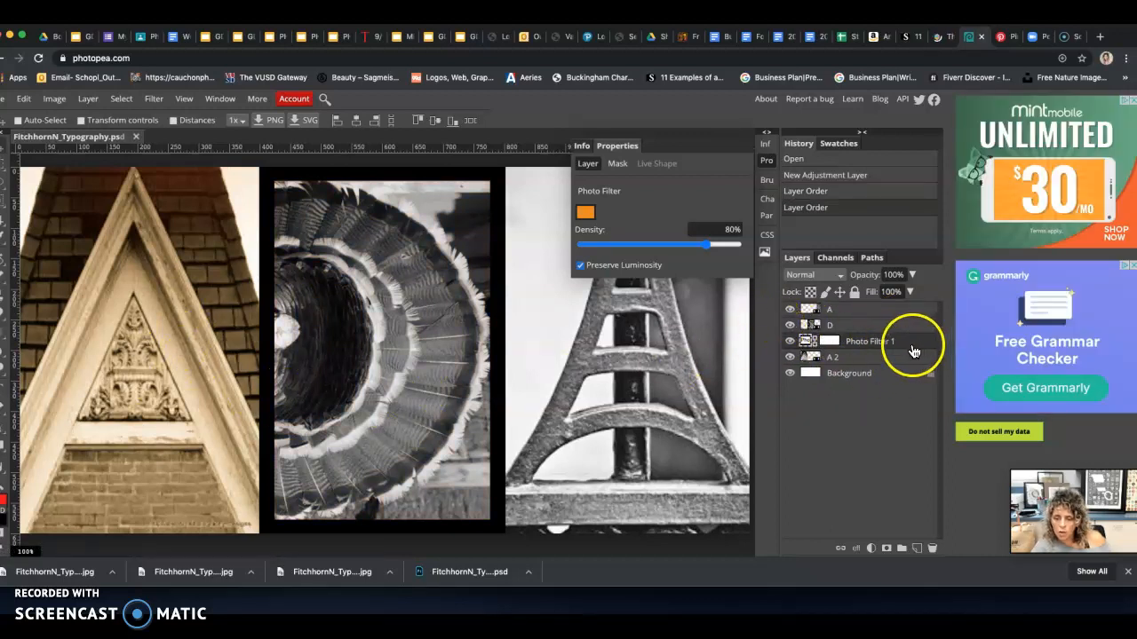
pyautogui.moveTo(913, 348); pyautogui.dragTo(904, 308)
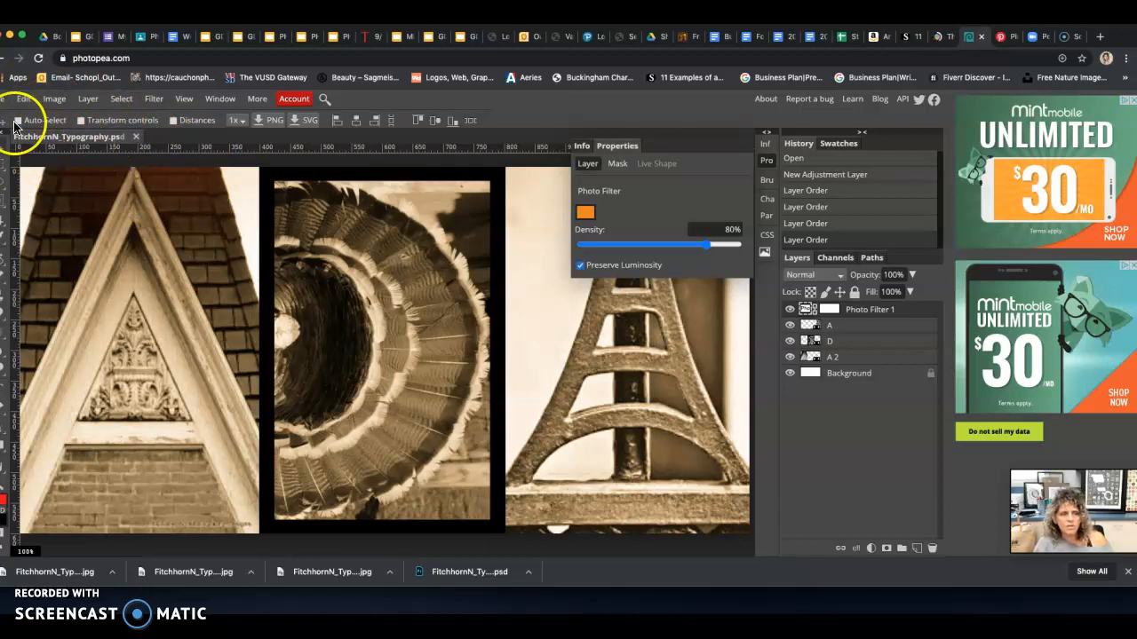
# Rename the document by adding v2 after Typography in its name
pyautogui.doubleClick(106, 140)
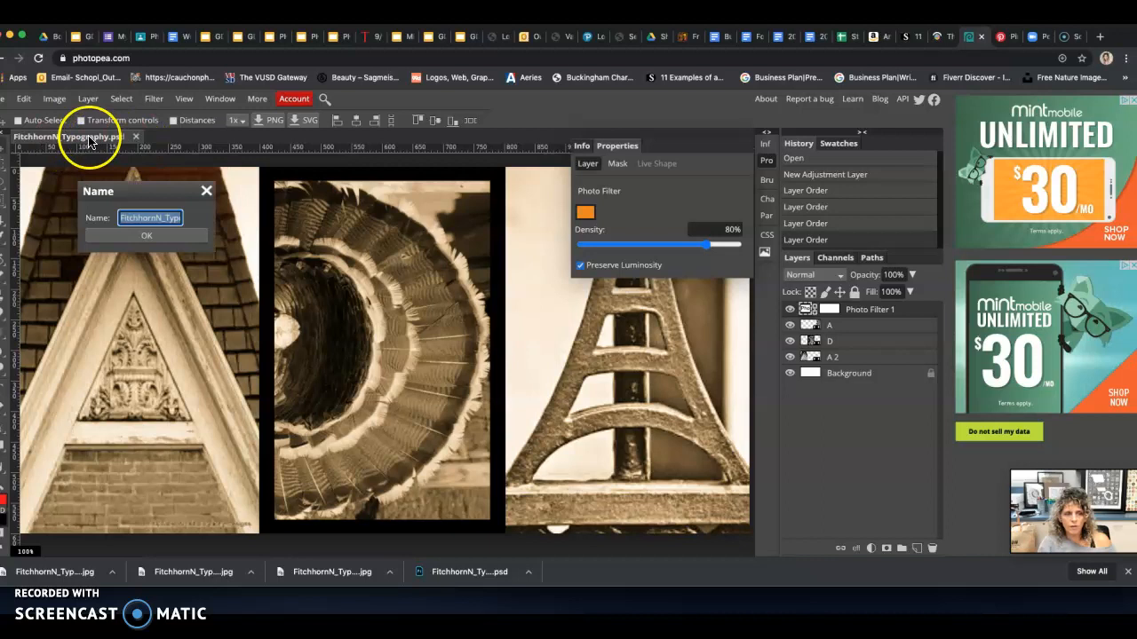
pyautogui.click(166, 217)
pyautogui.moveTo(165, 218); pyautogui.dragTo(190, 223)
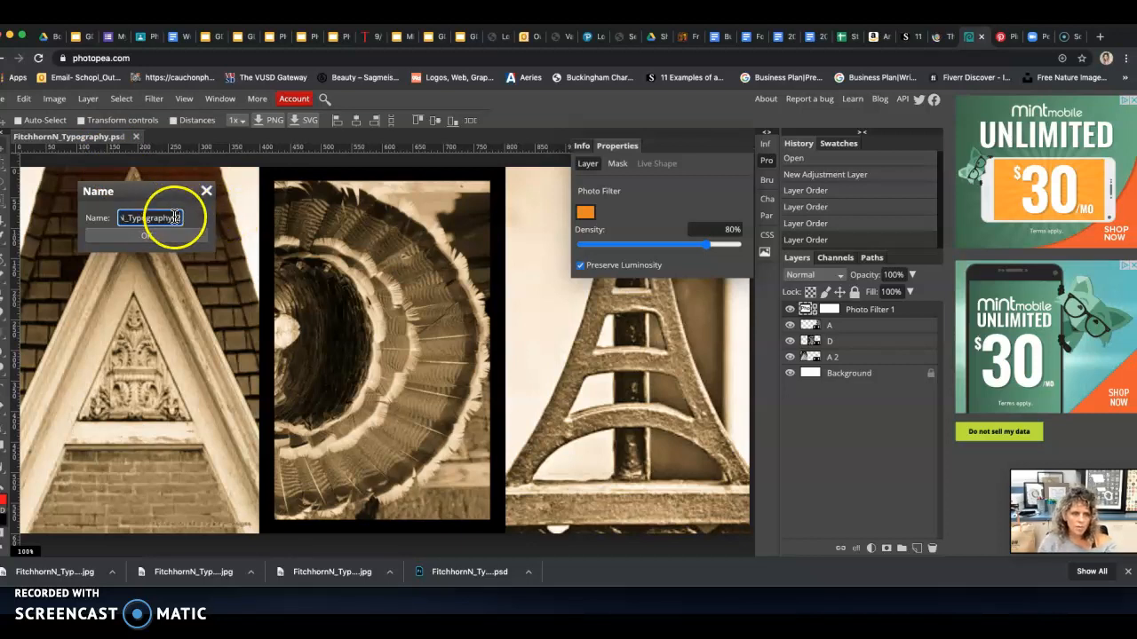
pyautogui.click(161, 238)
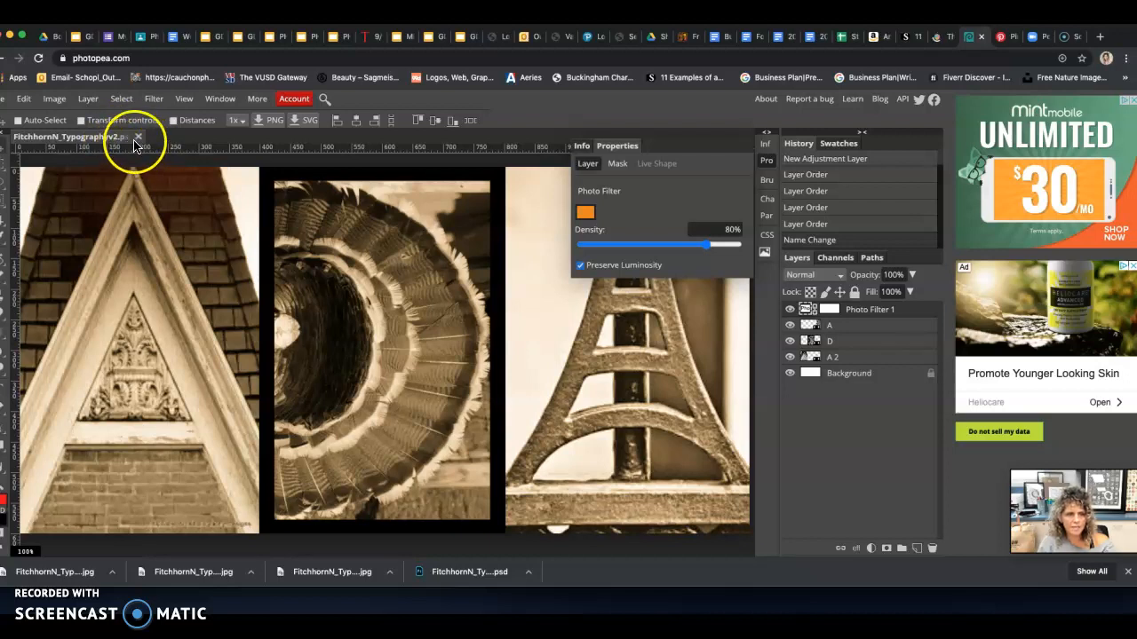
# Export the orange-tinted version as a JPG at 100% quality
pyautogui.click(55, 99)
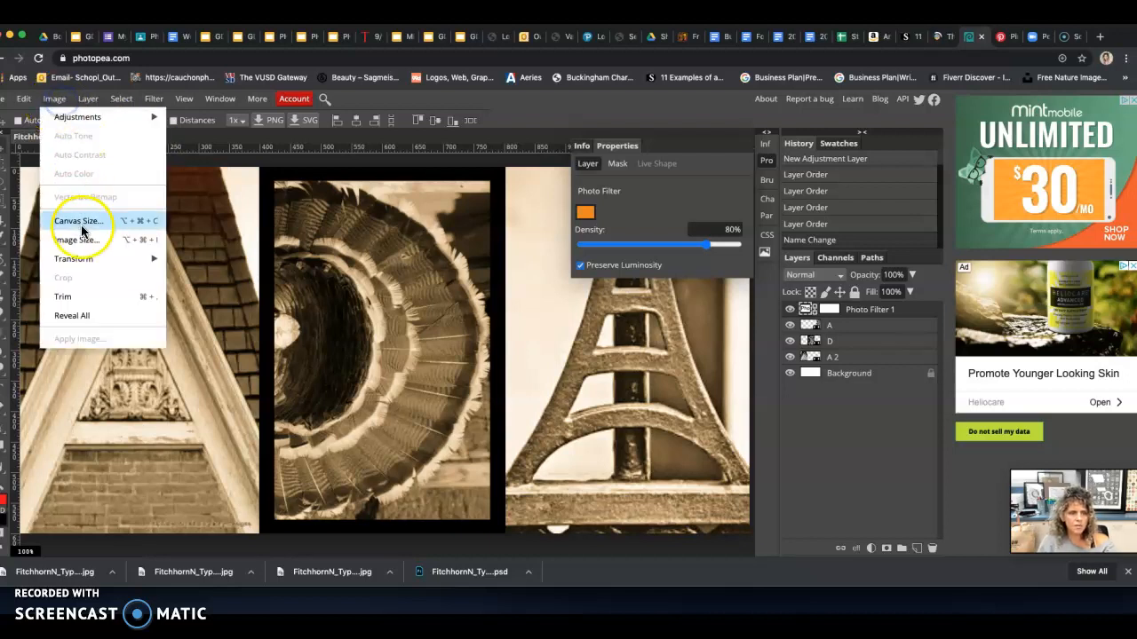
pyautogui.moveTo(24, 104)
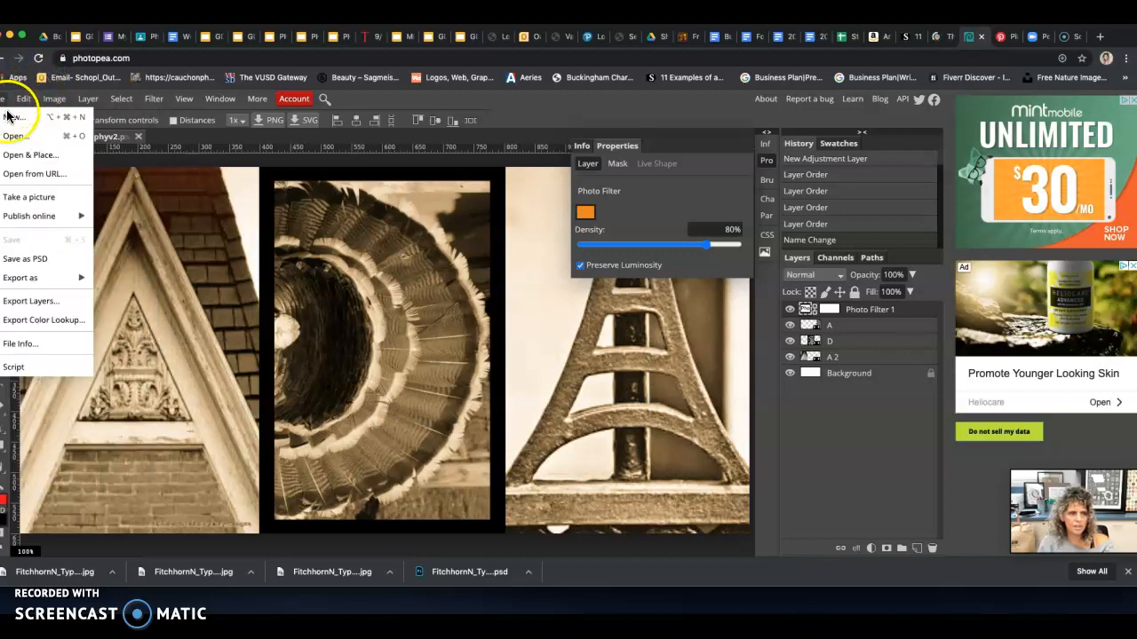
pyautogui.moveTo(35, 281)
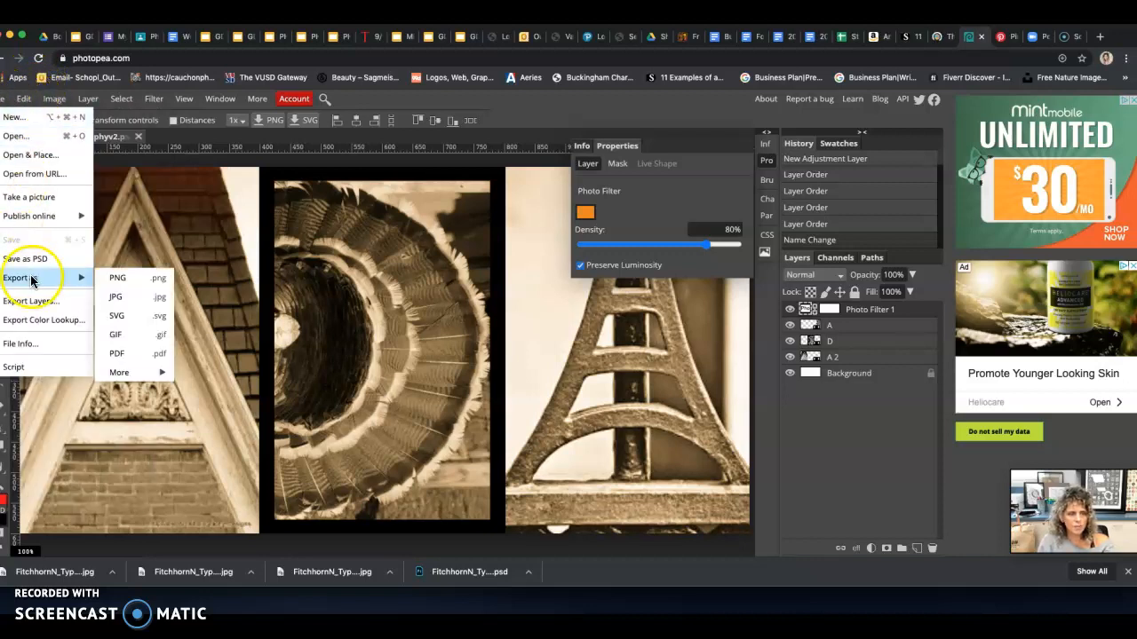
pyautogui.click(116, 296)
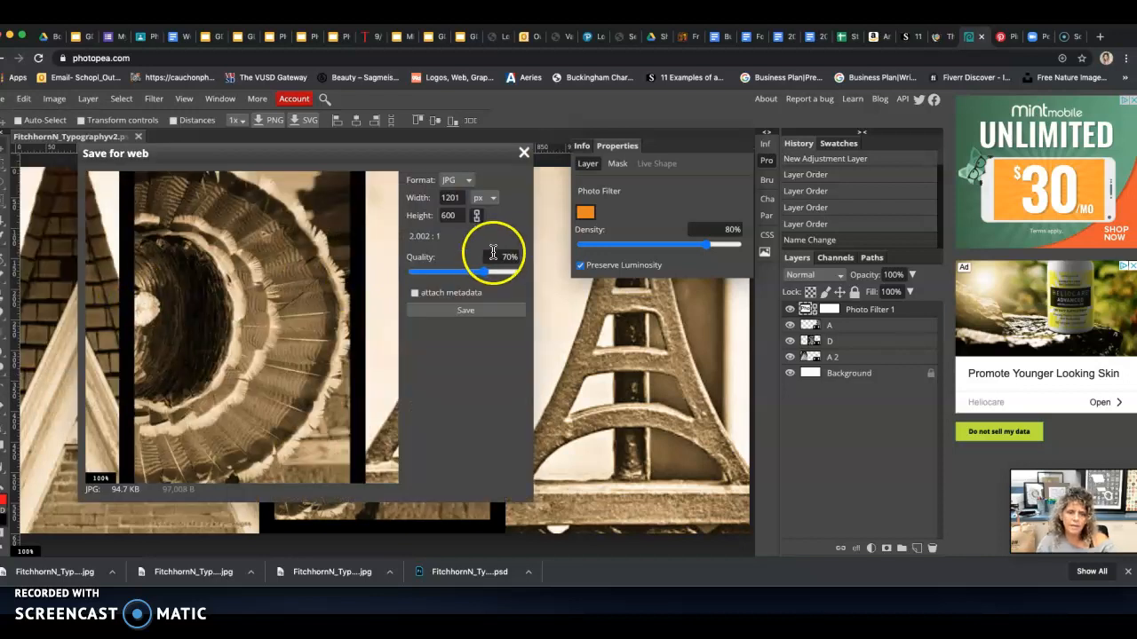
pyautogui.moveTo(489, 272); pyautogui.dragTo(491, 272)
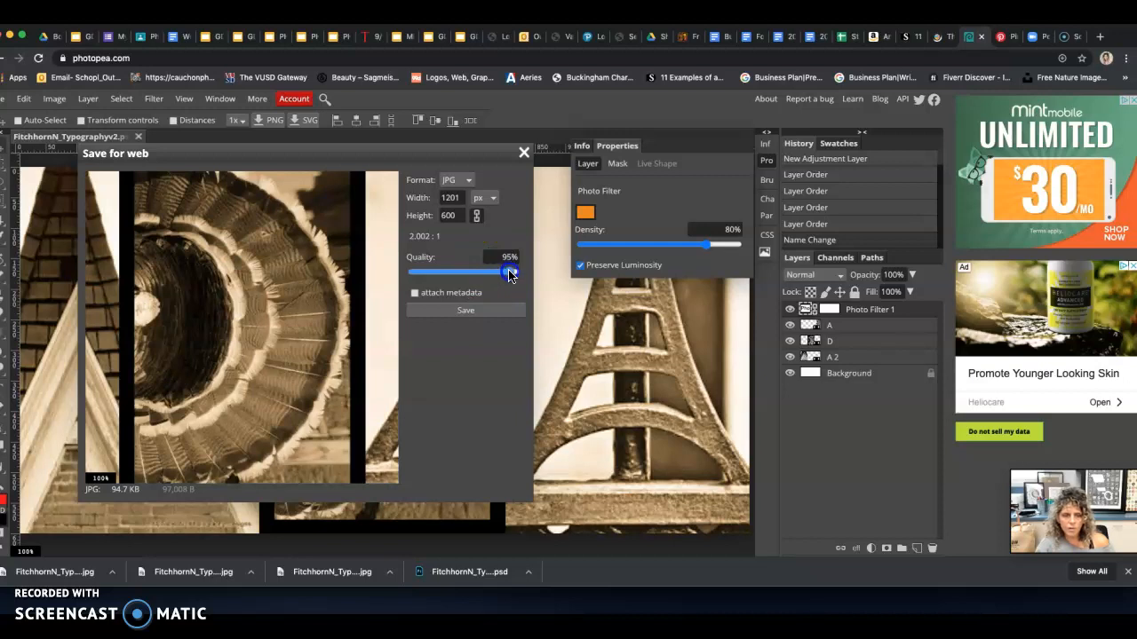
pyautogui.click(465, 311)
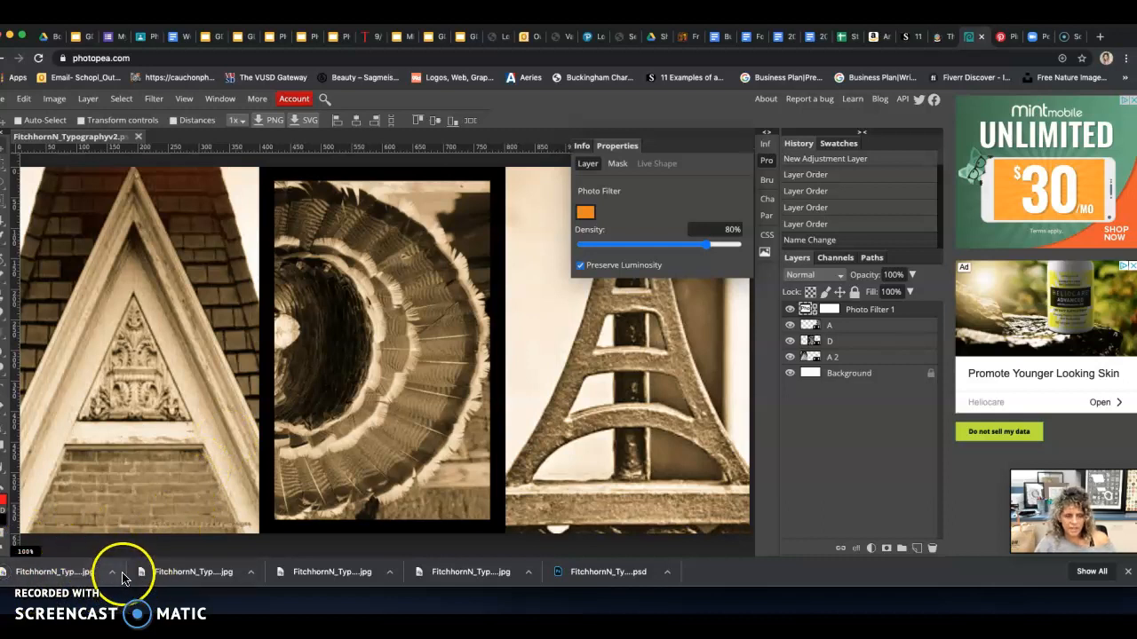
# Change the Photo Filter adjustment layer's colour to cyan blue with a hue of 188° and raise its density to 100%
pyautogui.click(588, 216)
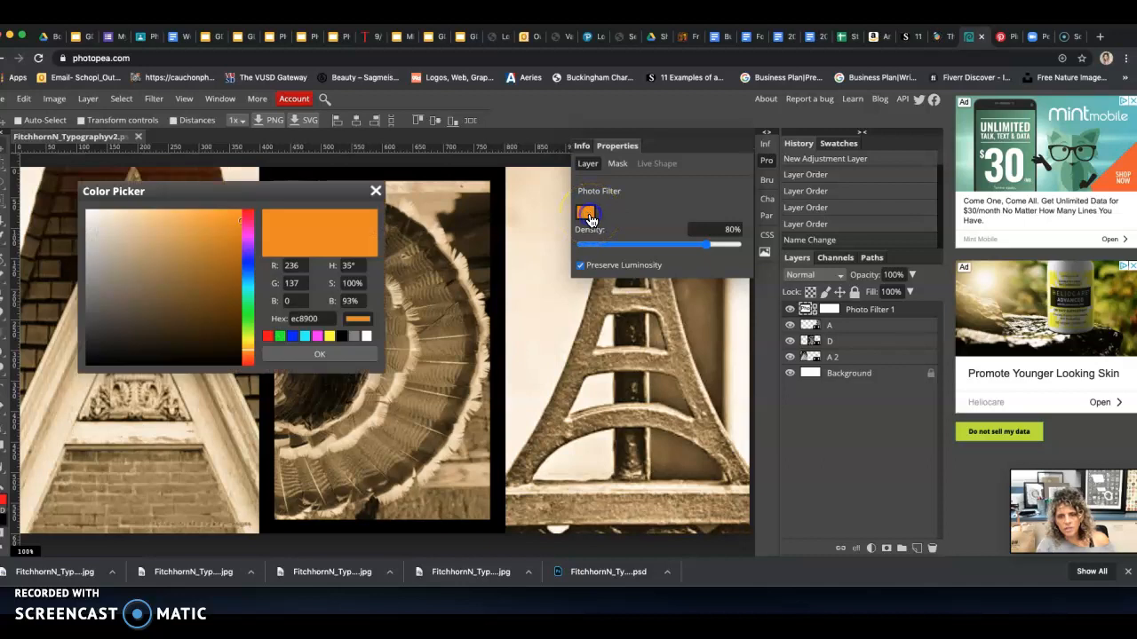
pyautogui.click(249, 287)
pyautogui.click(306, 351)
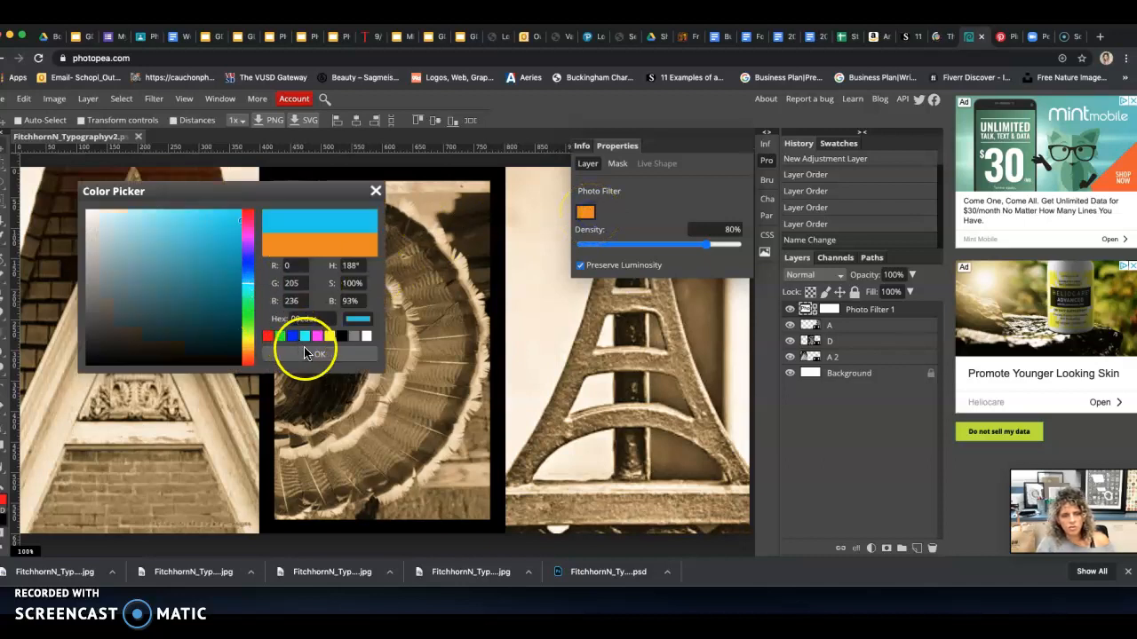
pyautogui.moveTo(692, 255); pyautogui.dragTo(738, 247)
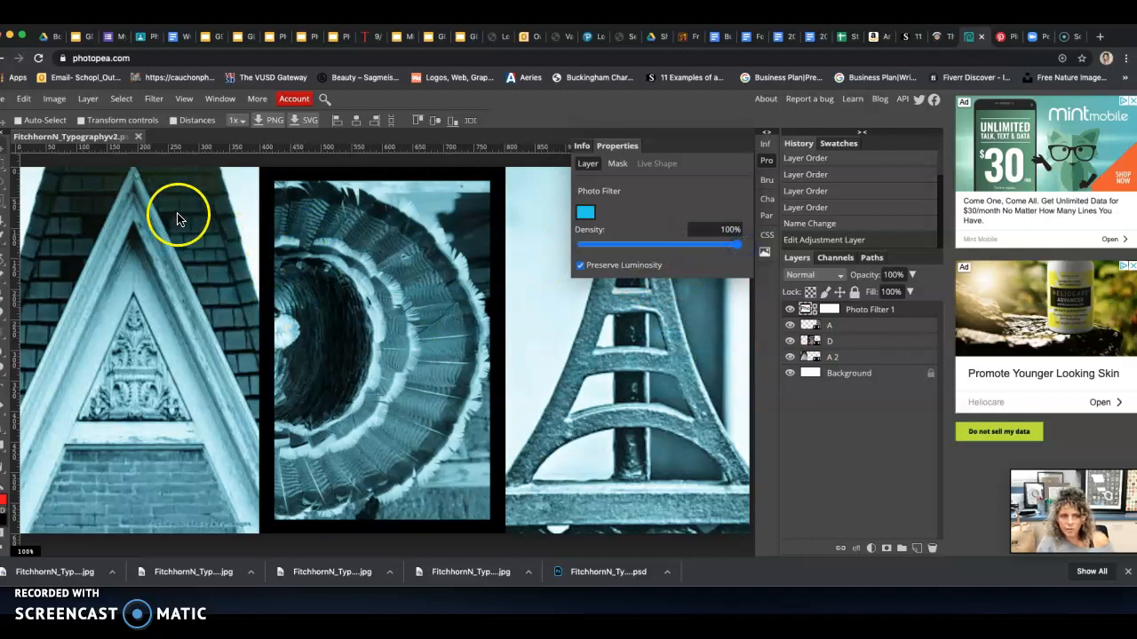
# Rename the document so that its name ends in Typographyv3
pyautogui.click(112, 140)
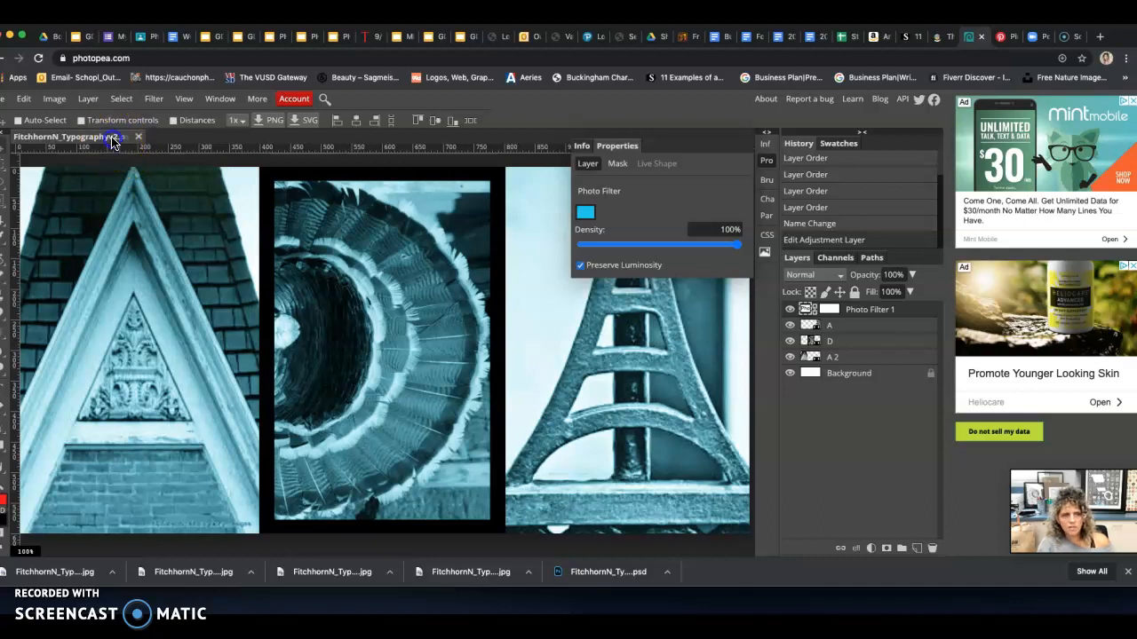
pyautogui.click(112, 140)
pyautogui.moveTo(177, 217)
pyautogui.mouseDown()
pyautogui.moveTo(194, 220)
pyautogui.moveTo(181, 222)
pyautogui.mouseUp()
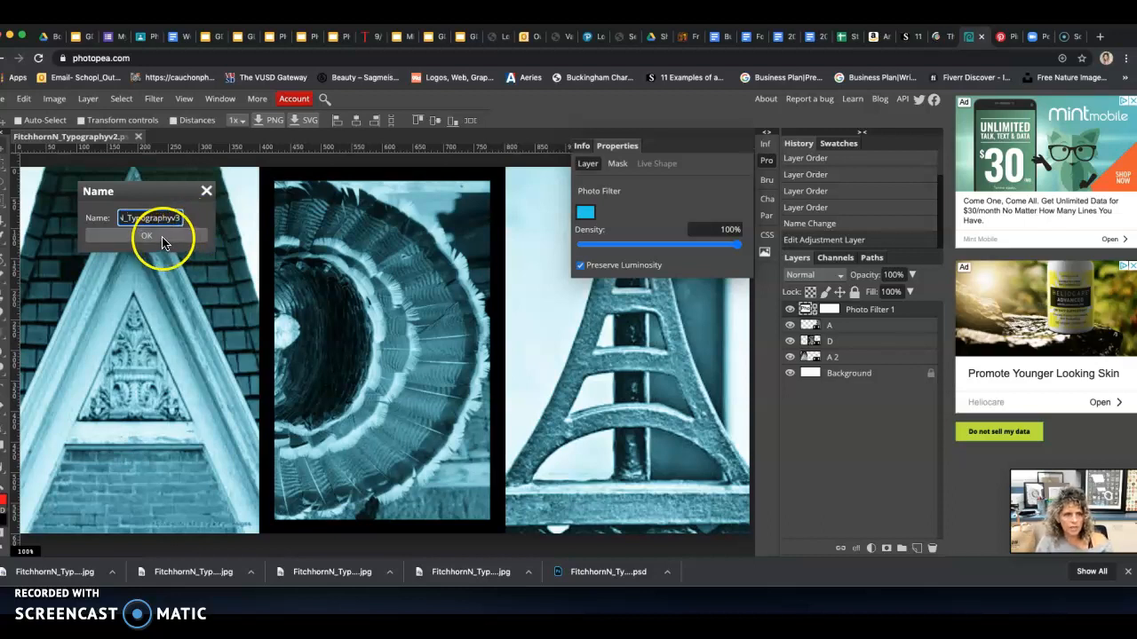
pyautogui.click(158, 237)
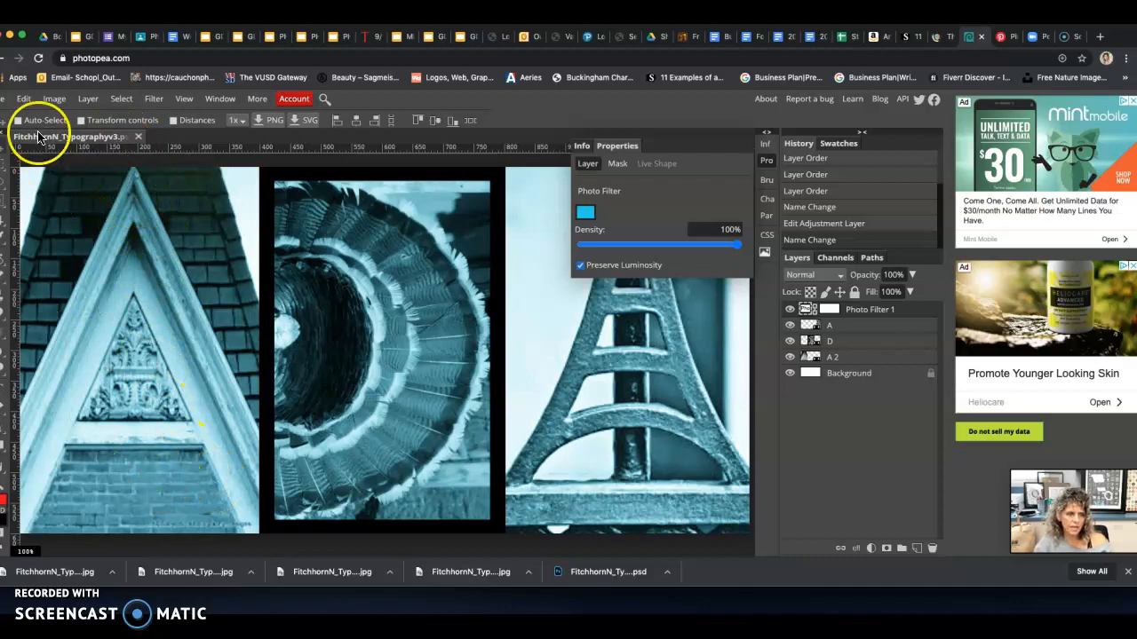
# Export the blue-tinted version as a JPG at 100% quality
pyautogui.click(5, 99)
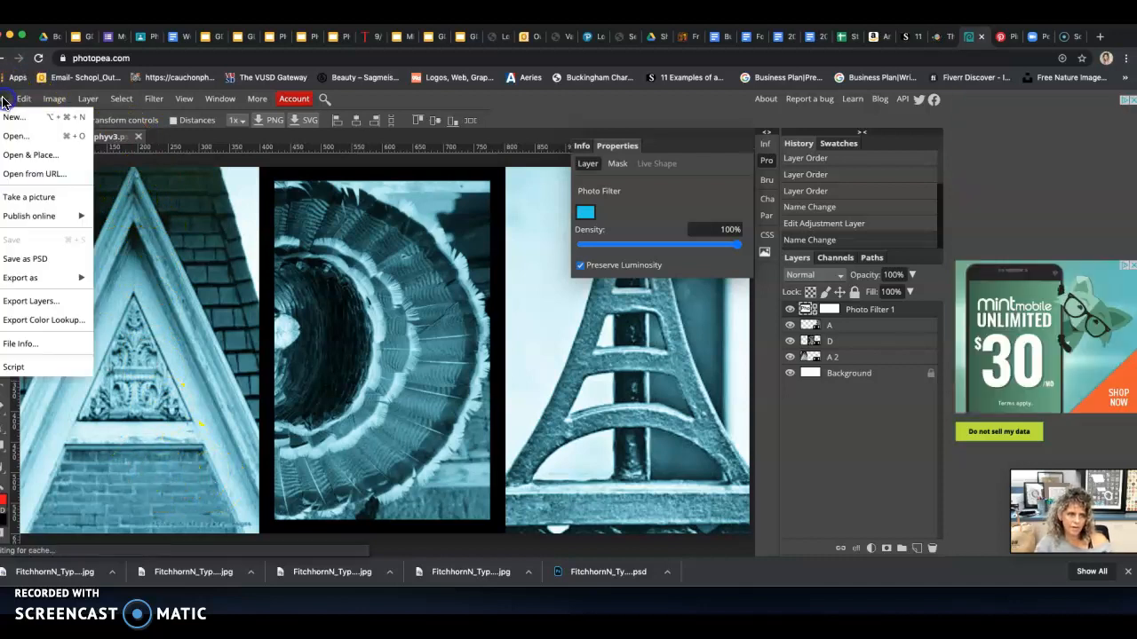
pyautogui.moveTo(53, 277)
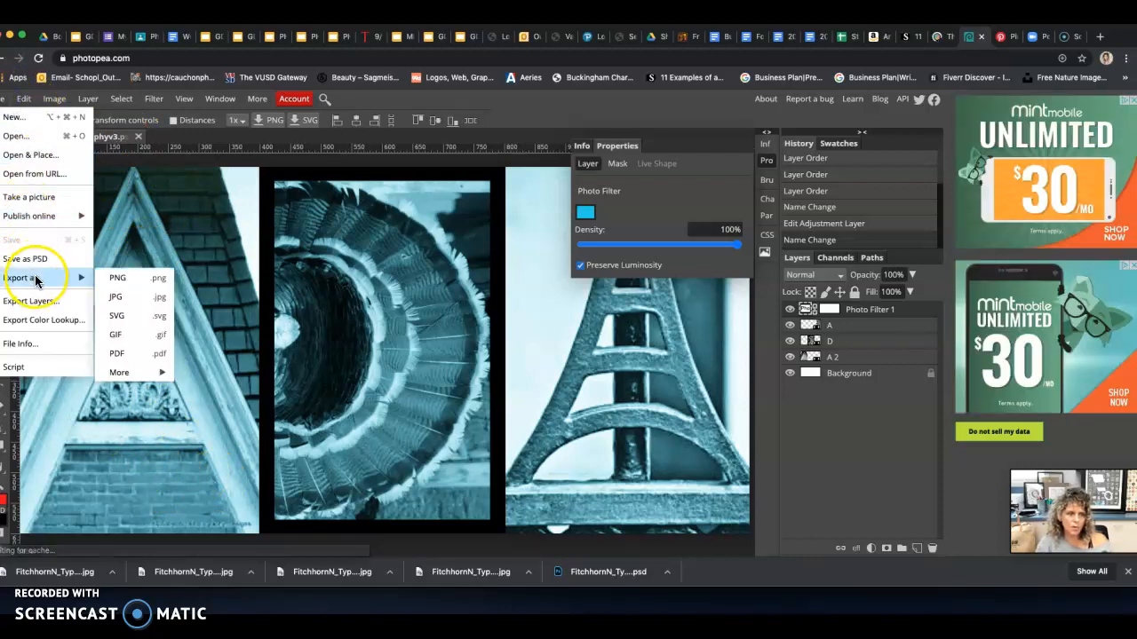
pyautogui.click(116, 296)
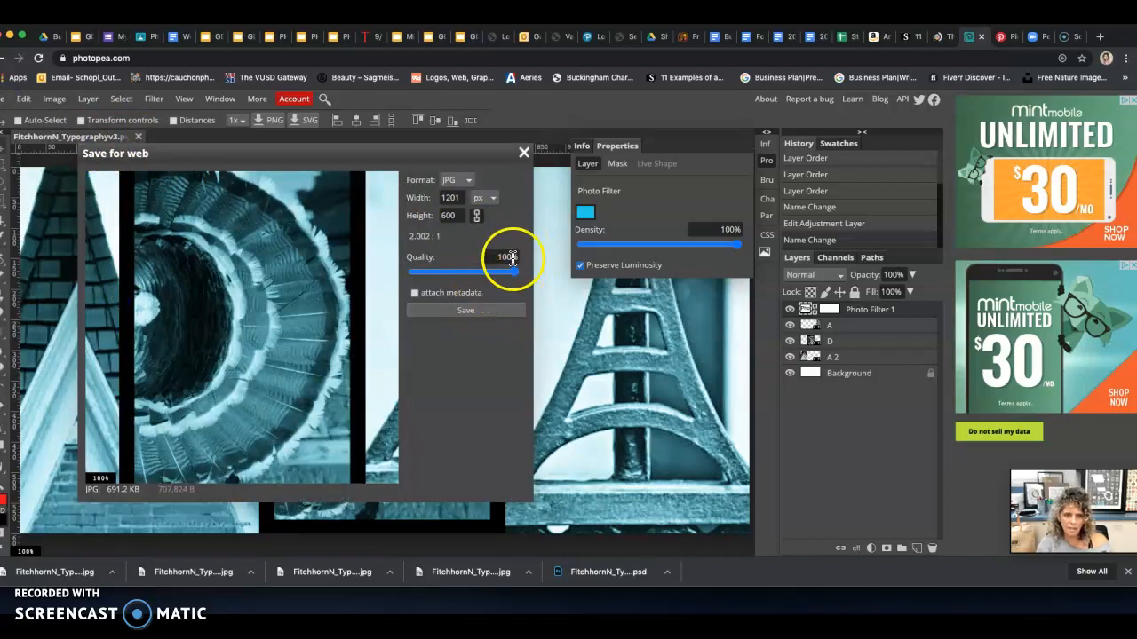
pyautogui.click(467, 312)
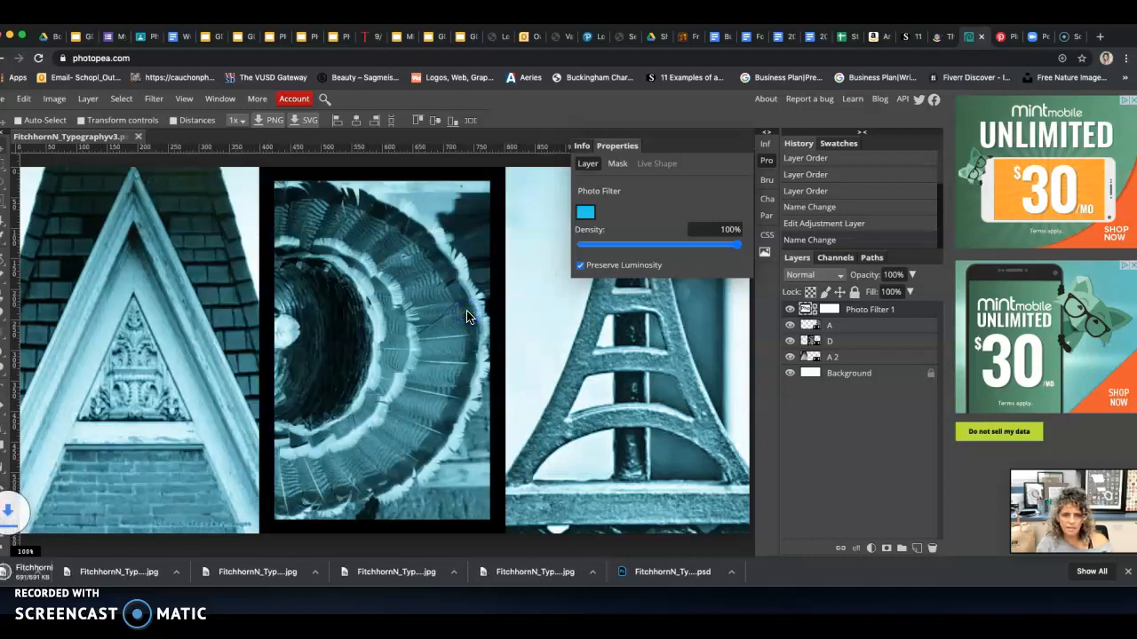
# Add an Invert adjustment layer above the blue Photo Filter layer
pyautogui.click(588, 216)
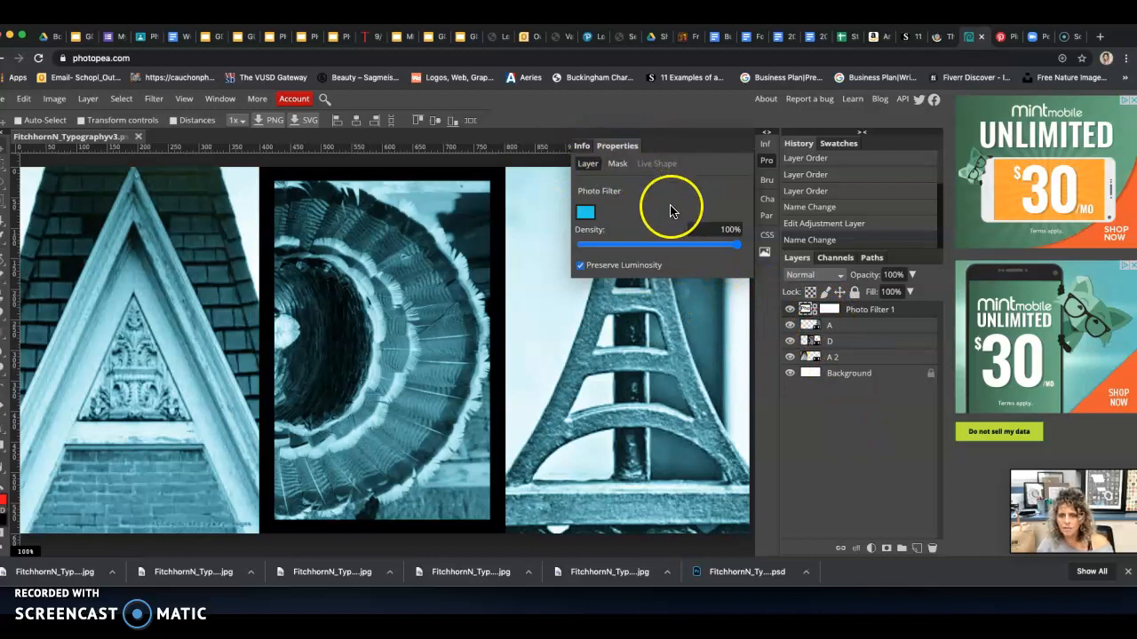
pyautogui.click(871, 549)
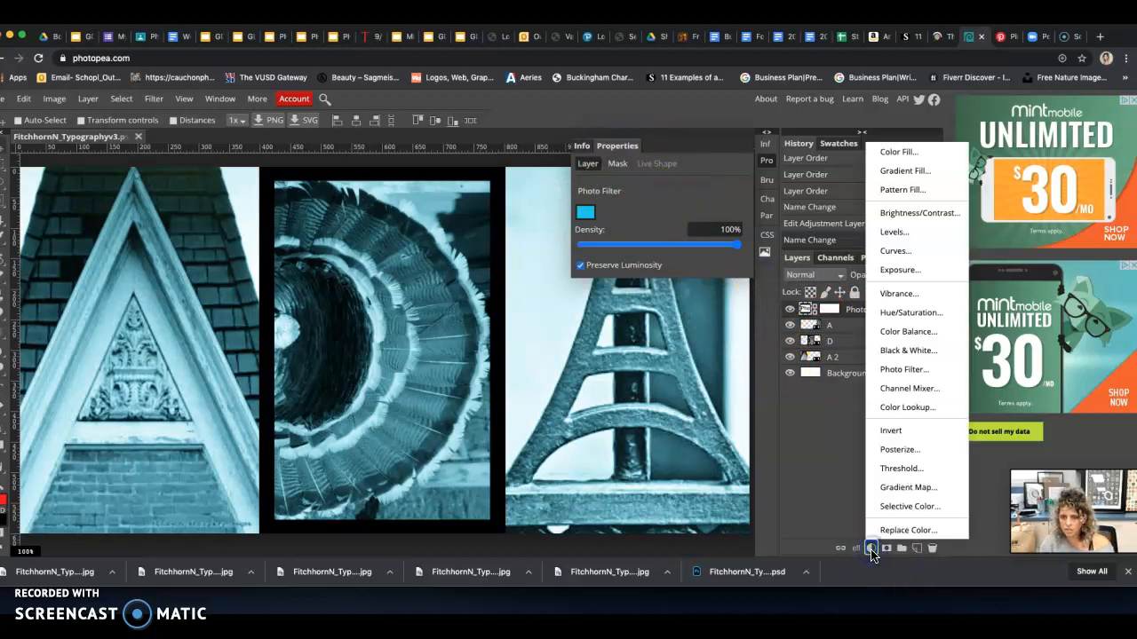
pyautogui.click(893, 432)
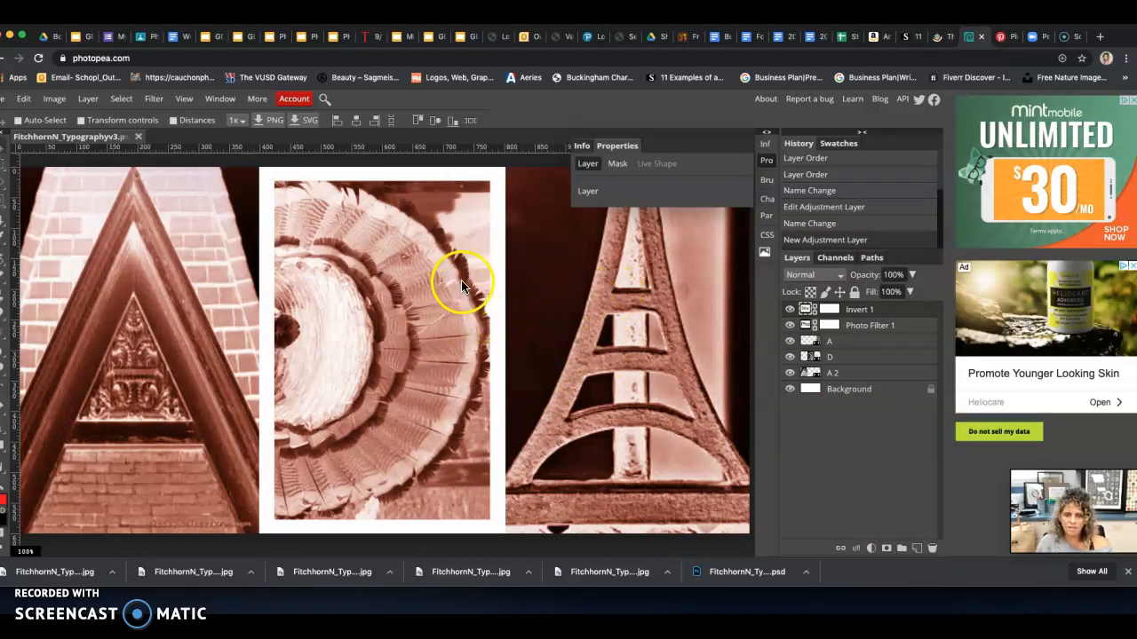
# Compare the image with and without the inversion by hiding and showing the Invert layer twice
pyautogui.click(790, 310)
pyautogui.click(789, 310)
pyautogui.click(789, 311)
pyautogui.click(790, 310)
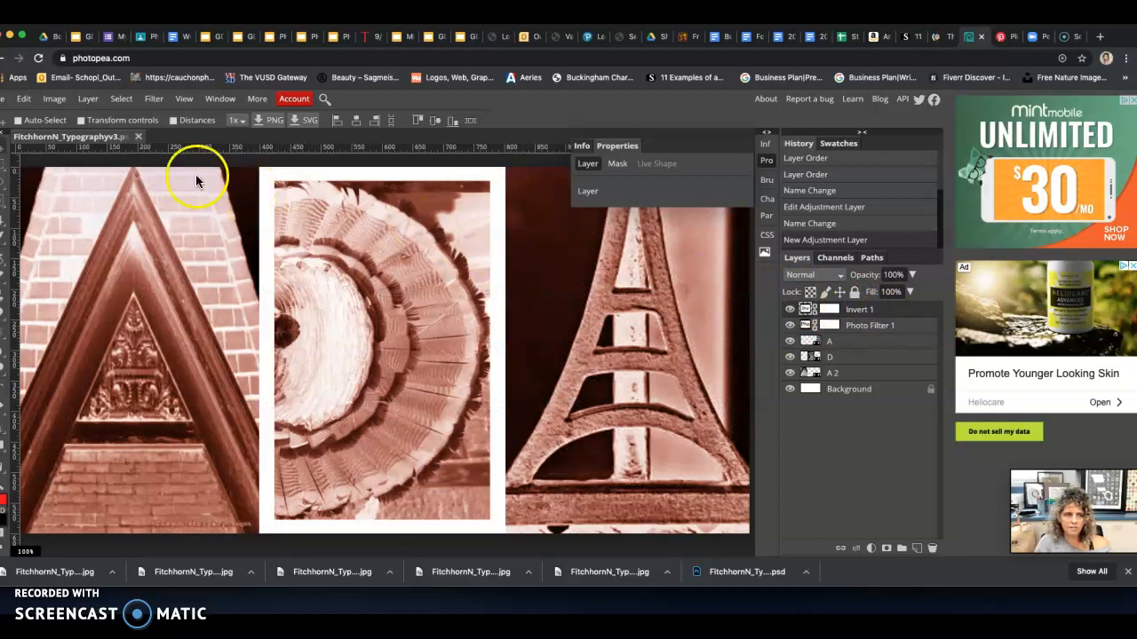
# Rename the document so that its name ends in Typographyv4_Invert
pyautogui.doubleClick(85, 142)
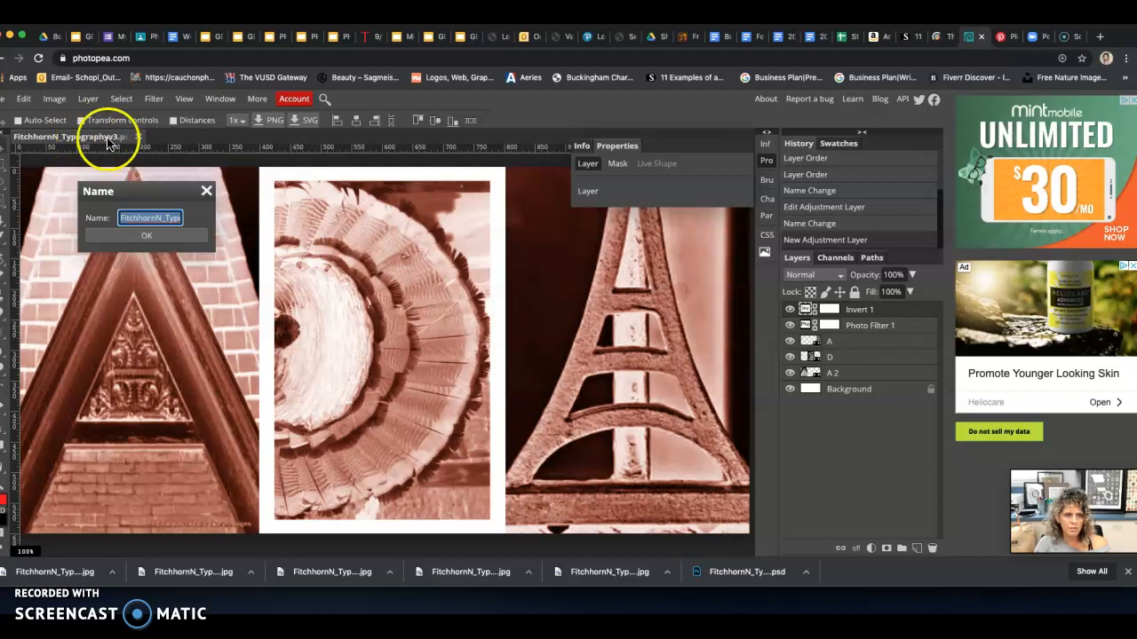
pyautogui.moveTo(179, 217); pyautogui.dragTo(169, 217)
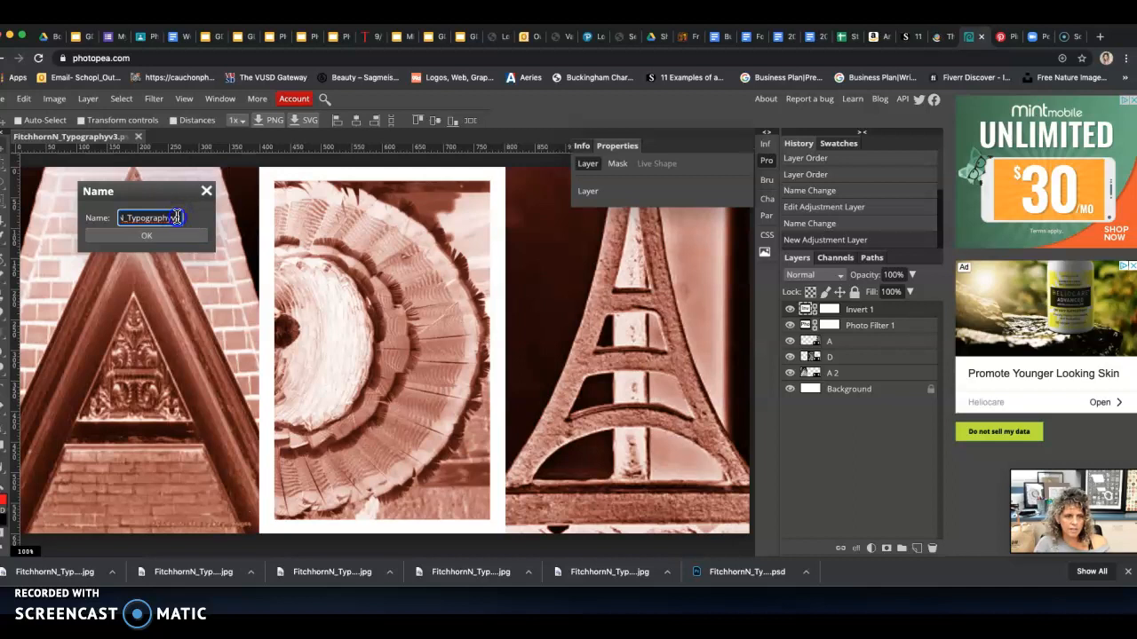
pyautogui.click(165, 236)
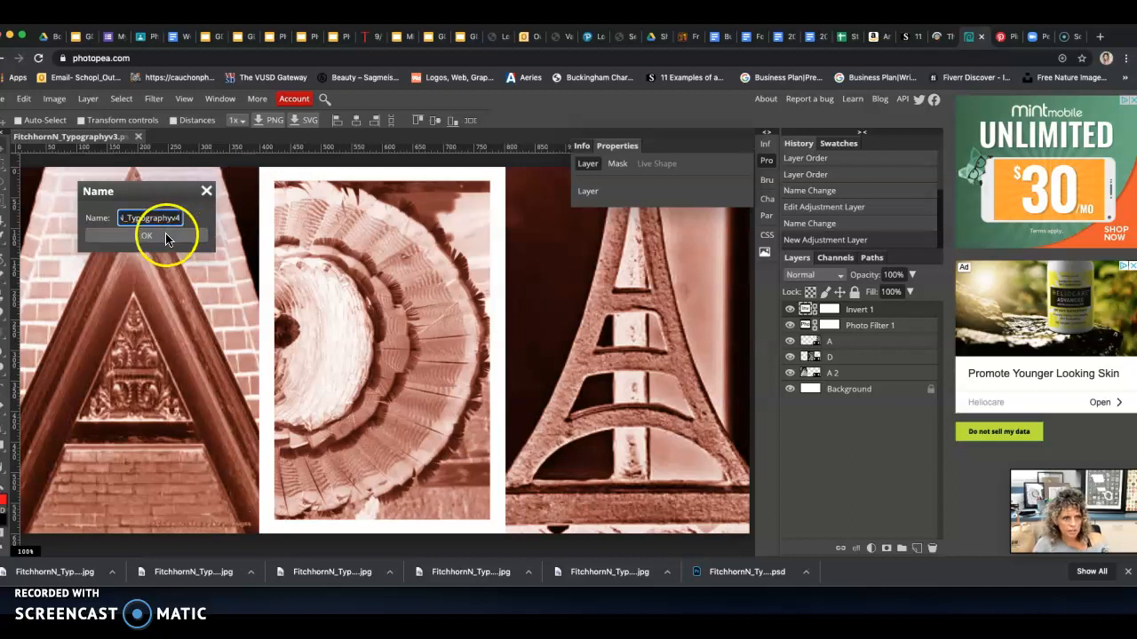
pyautogui.click(183, 219)
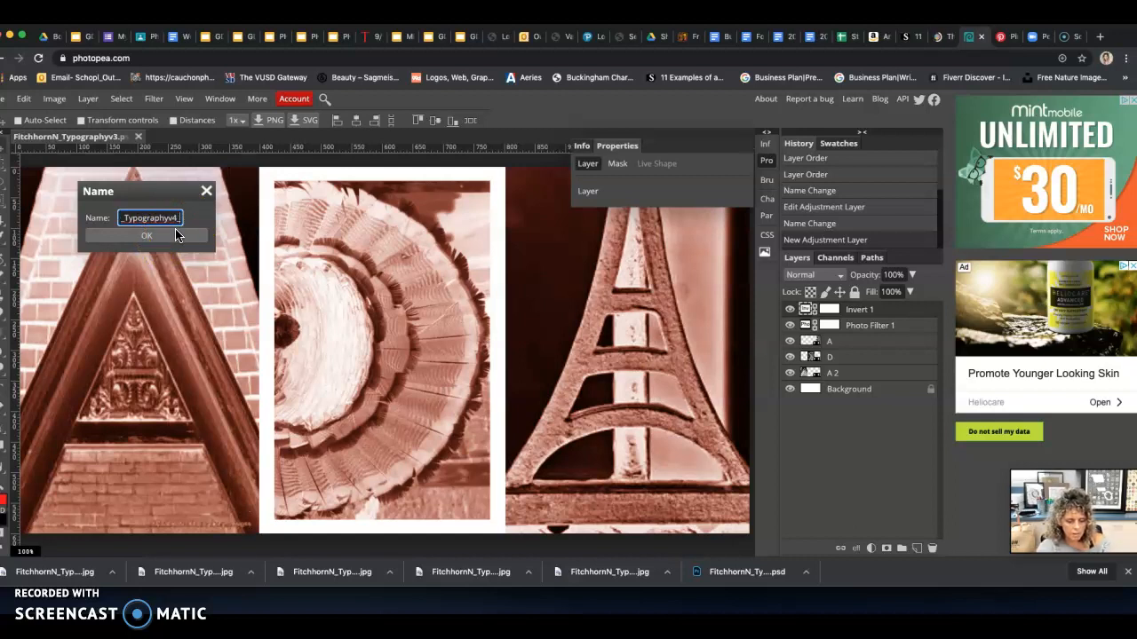
pyautogui.write('ert')
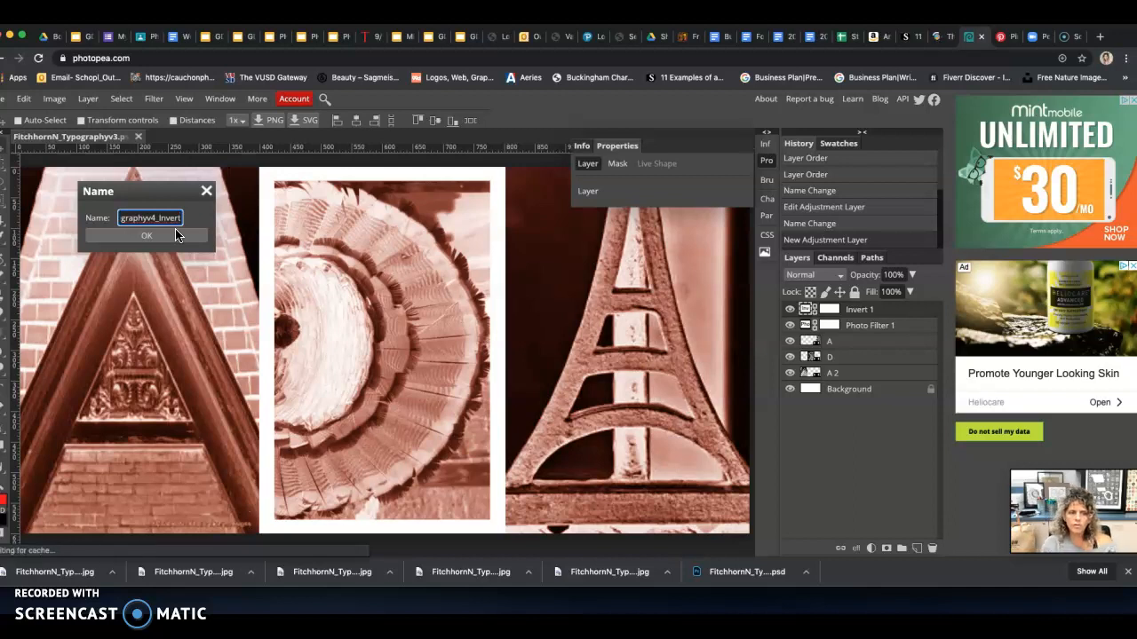
pyautogui.click(171, 233)
pyautogui.click(154, 219)
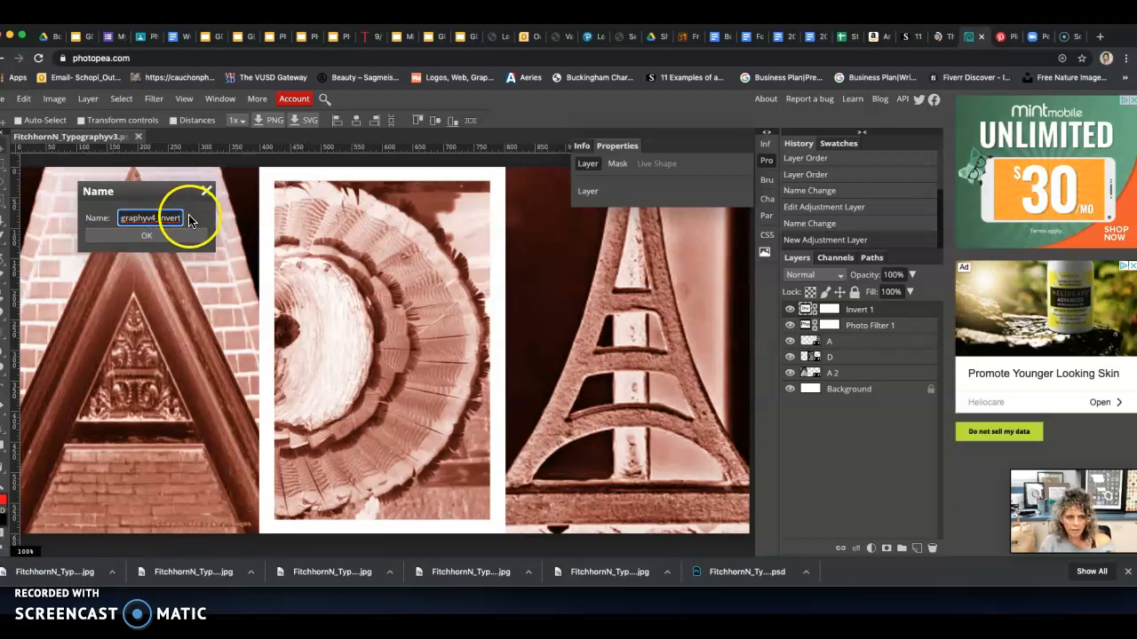
pyautogui.doubleClick(155, 217)
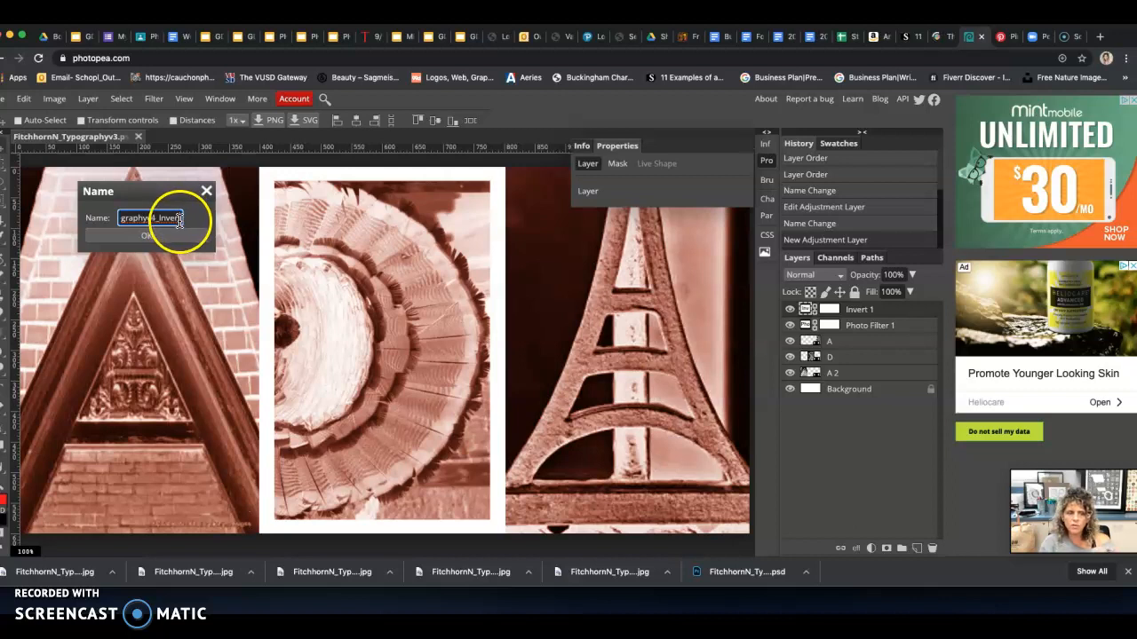
pyautogui.click(164, 222)
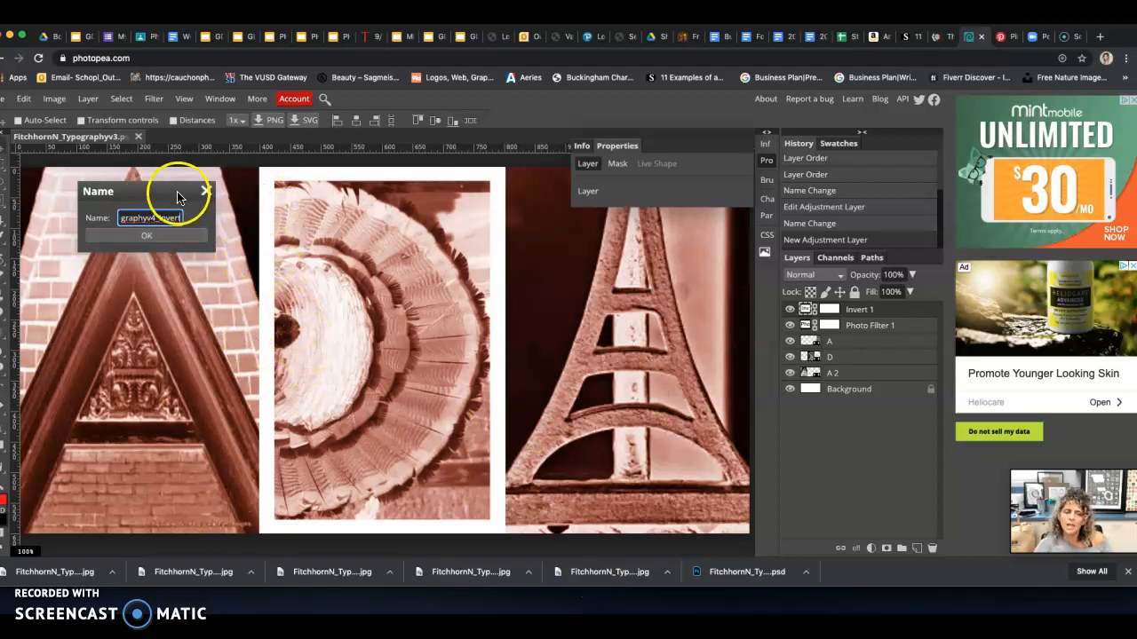
pyautogui.click(151, 237)
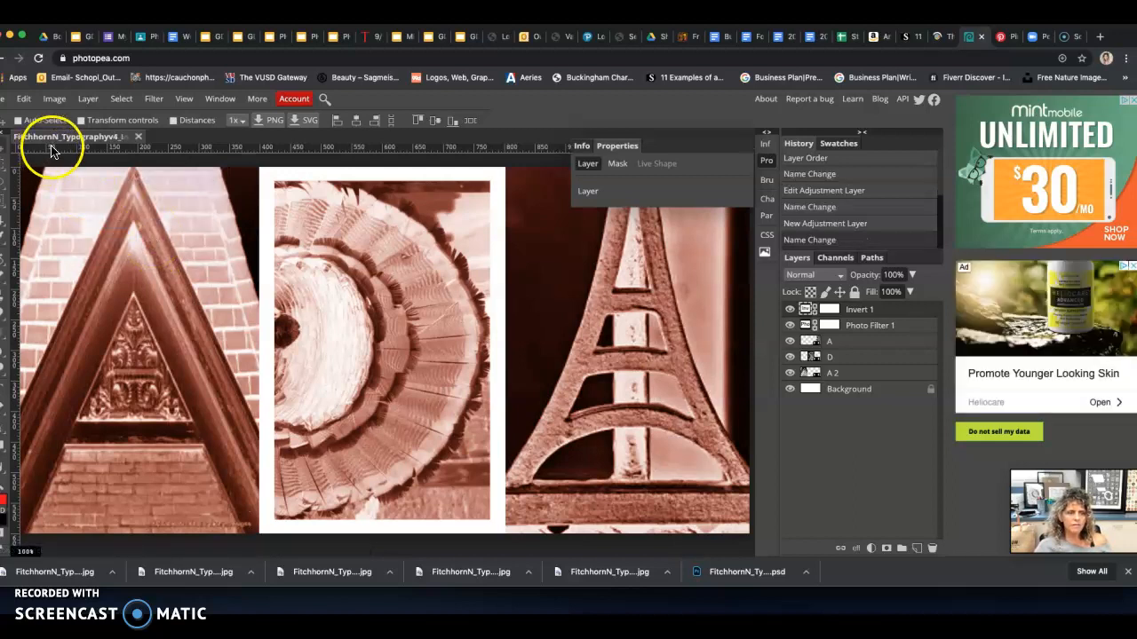
# Export the inverted version as a JPG at 100% quality
pyautogui.click(5, 99)
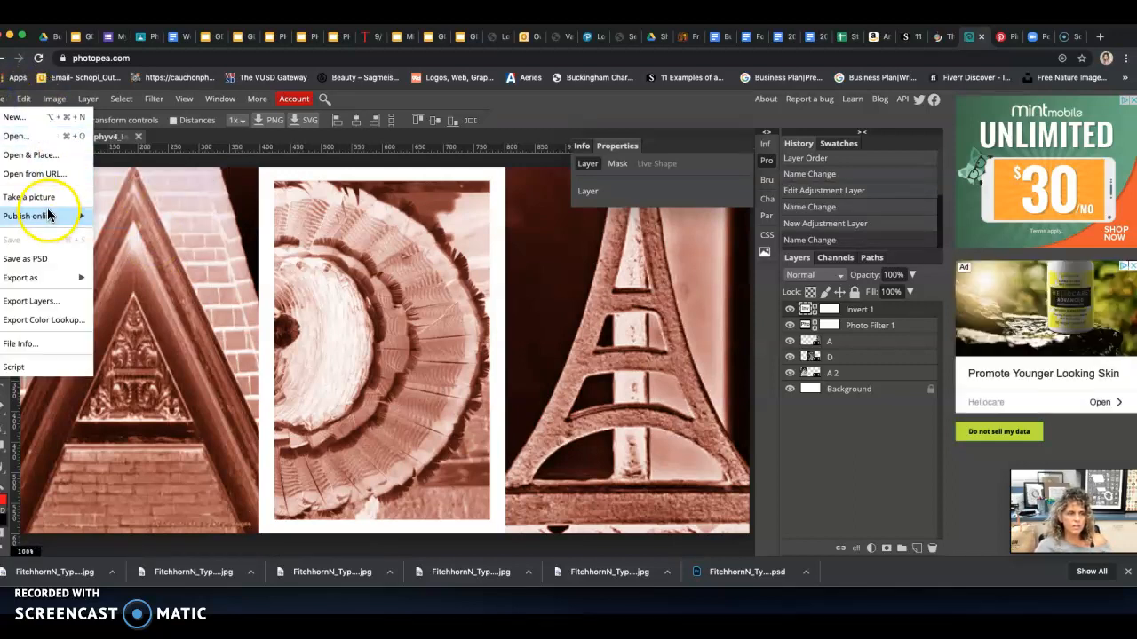
pyautogui.moveTo(71, 277)
pyautogui.click(123, 300)
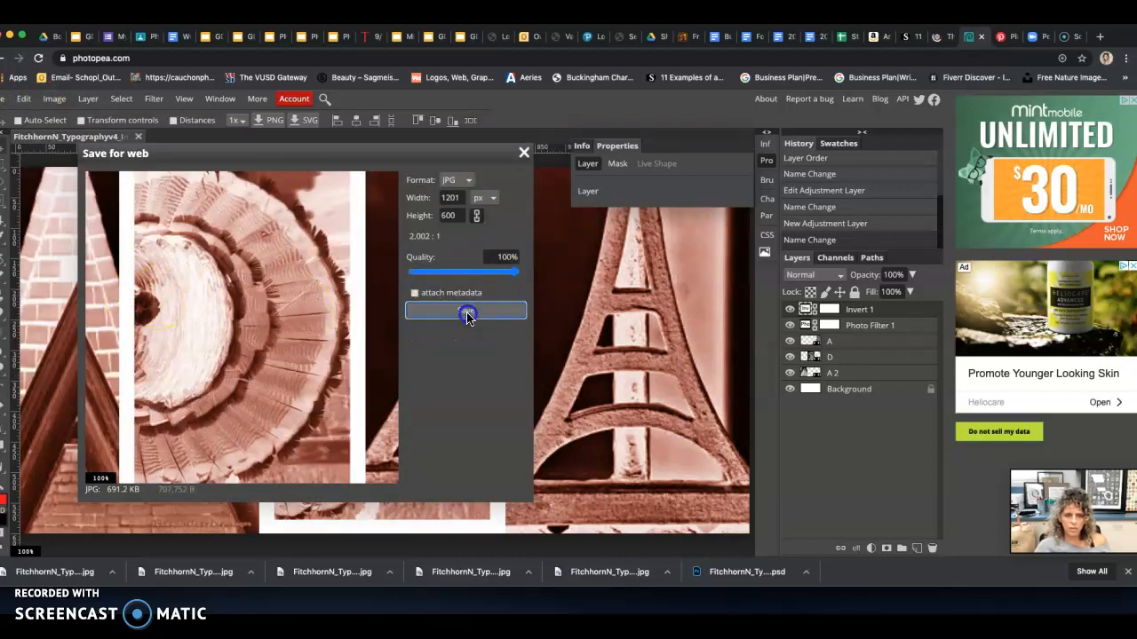
pyautogui.click(465, 310)
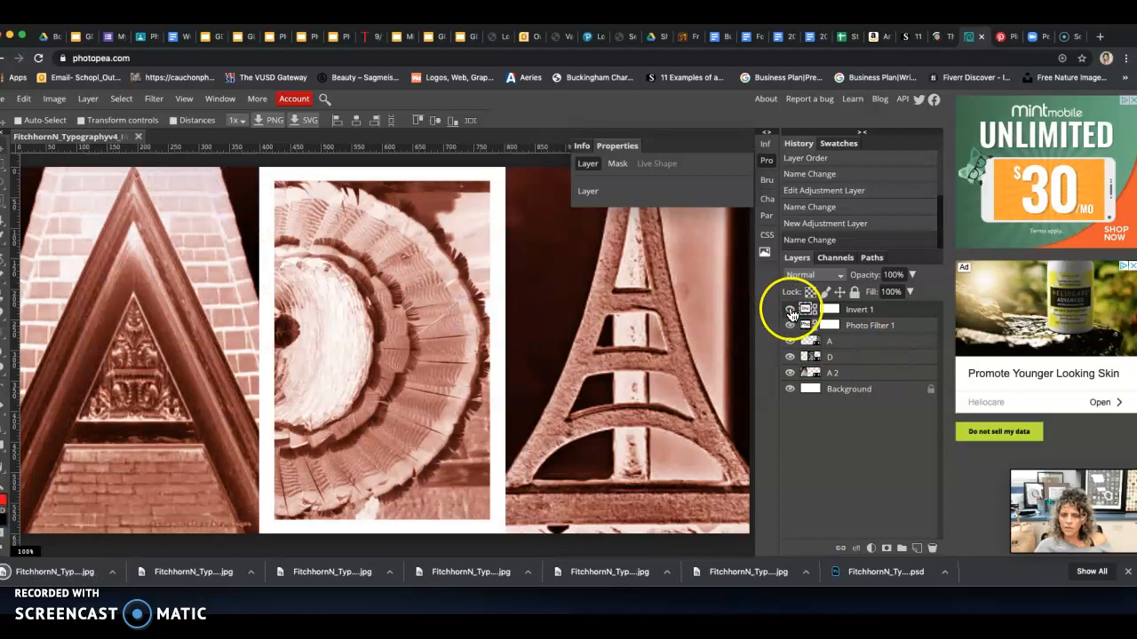
# Hide the Invert and Photo Filter adjustment layers and select the uppermost photo layer, A
pyautogui.click(789, 310)
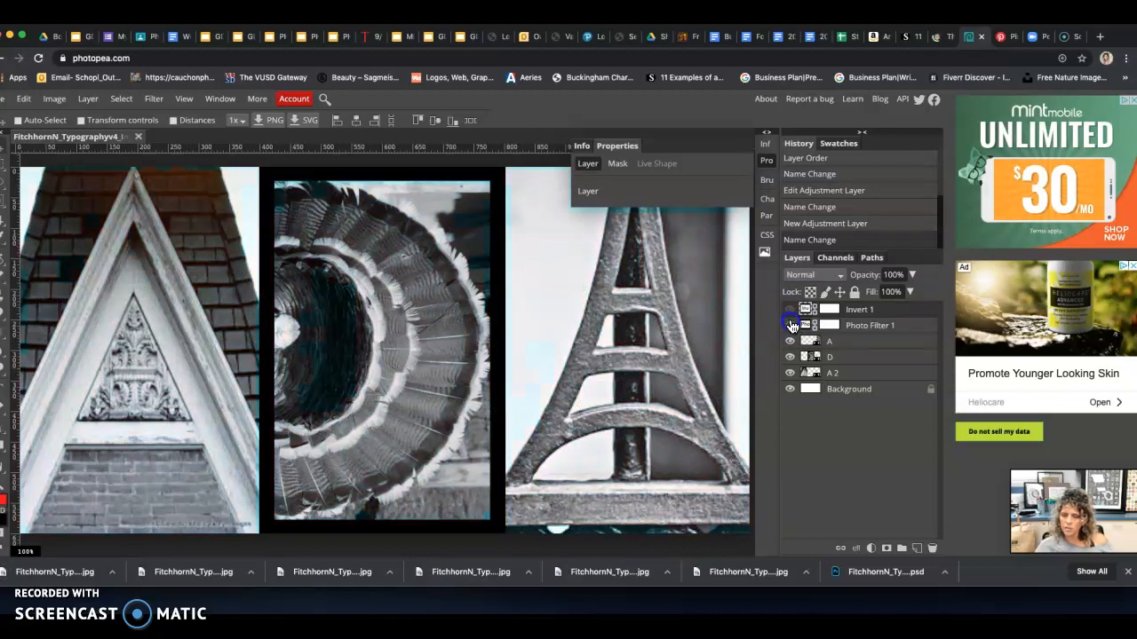
pyautogui.click(851, 344)
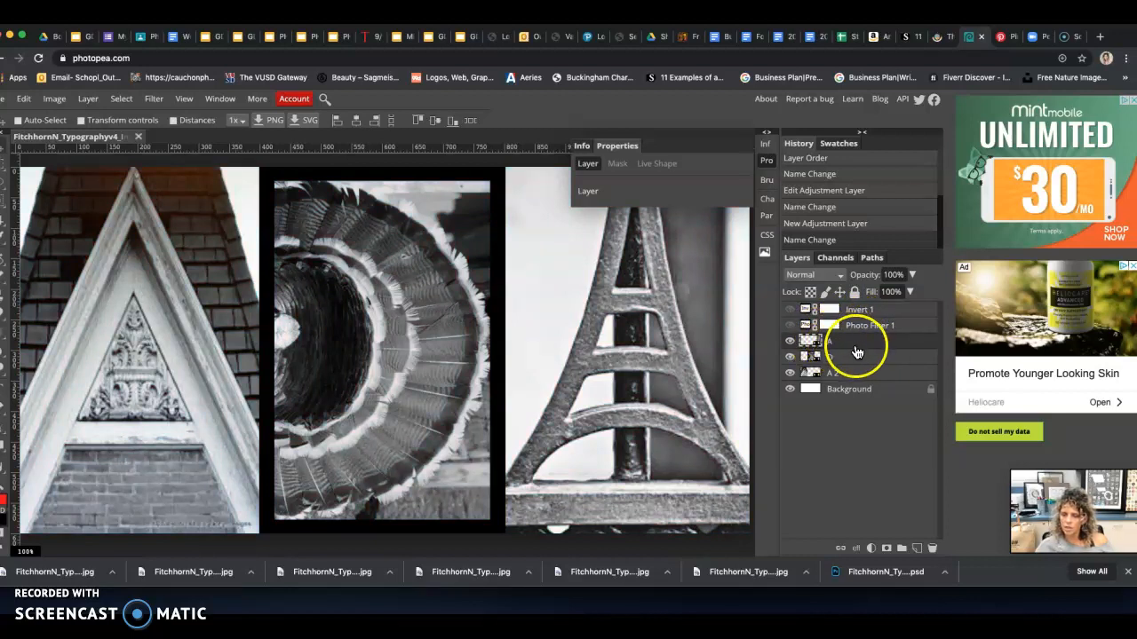
# Try a Posterize adjustment layer above the A layer, setting its levels to 2 and then to 7
pyautogui.click(871, 548)
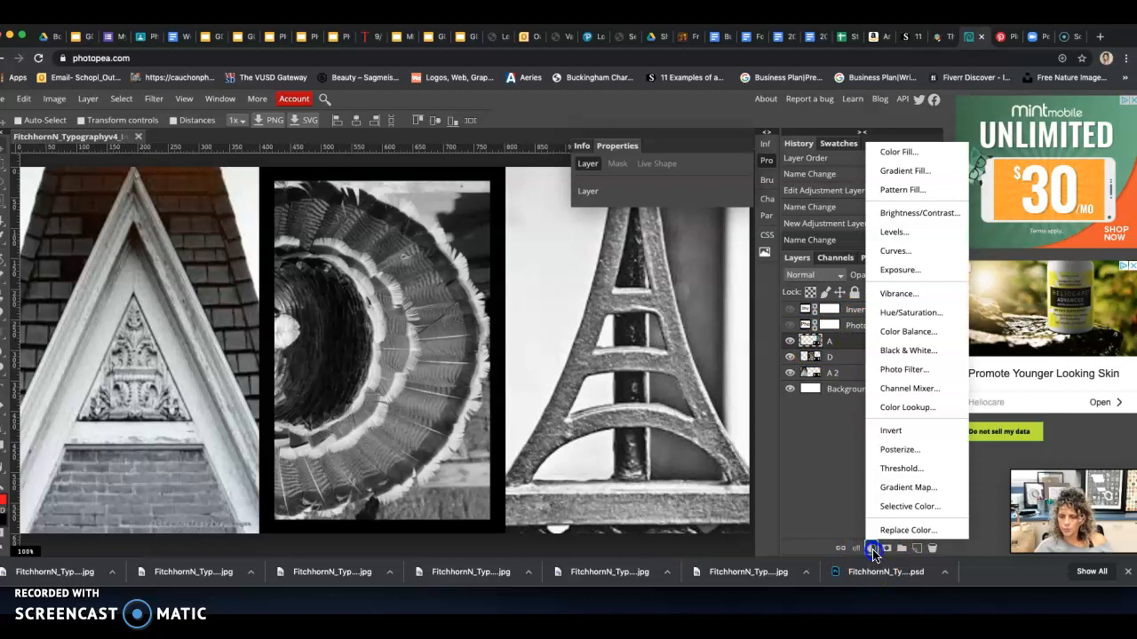
pyautogui.click(899, 450)
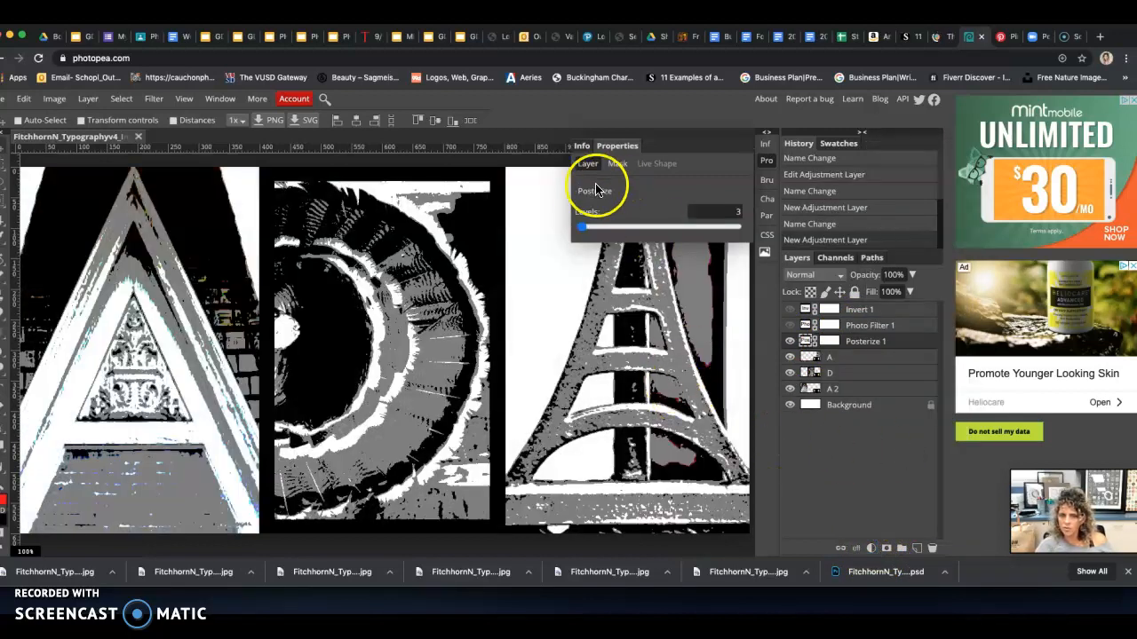
pyautogui.moveTo(581, 233); pyautogui.dragTo(574, 229)
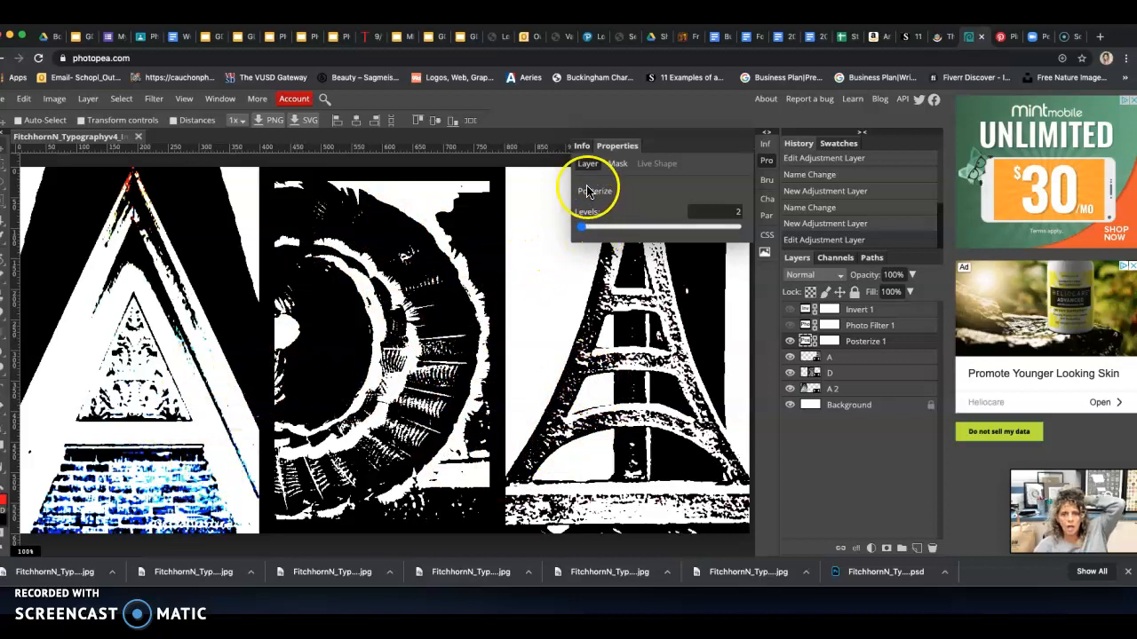
pyautogui.moveTo(586, 231)
pyautogui.mouseDown()
pyautogui.moveTo(622, 230)
pyautogui.moveTo(583, 230)
pyautogui.mouseUp()
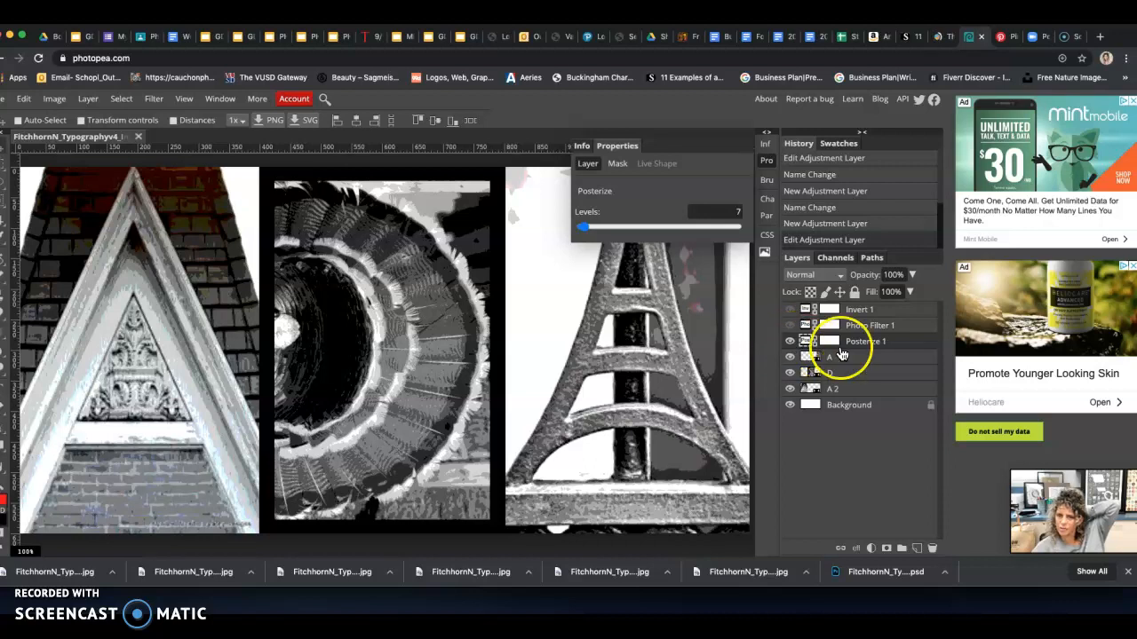
# Compare the image with and without the Posterize layer, and delete that layer
pyautogui.click(790, 341)
pyautogui.click(789, 341)
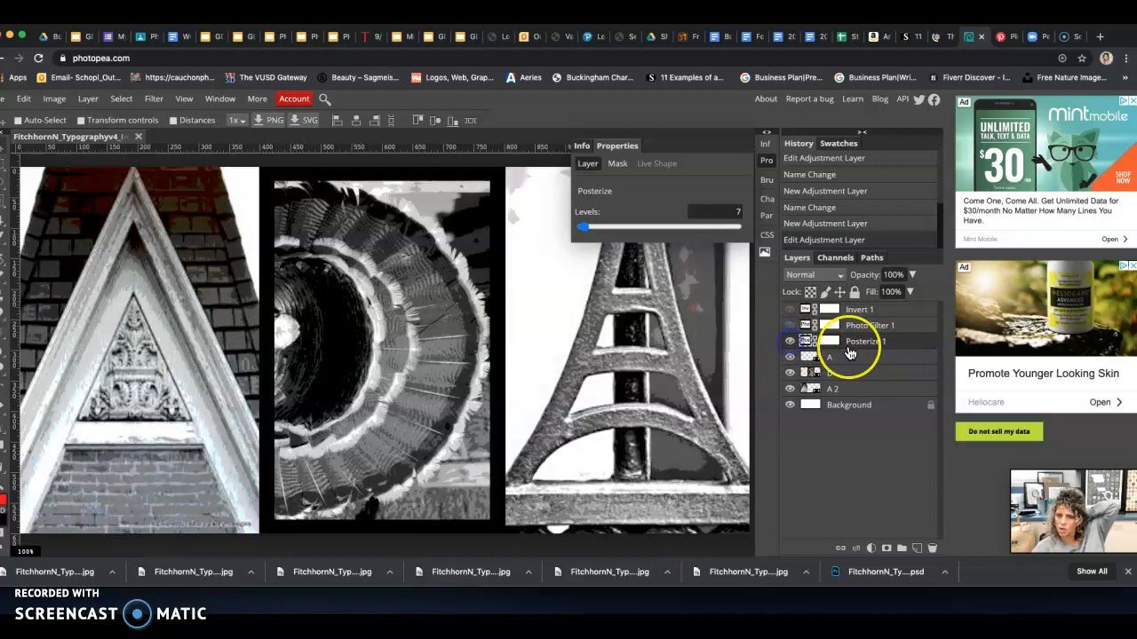
pyautogui.moveTo(904, 348); pyautogui.dragTo(932, 549)
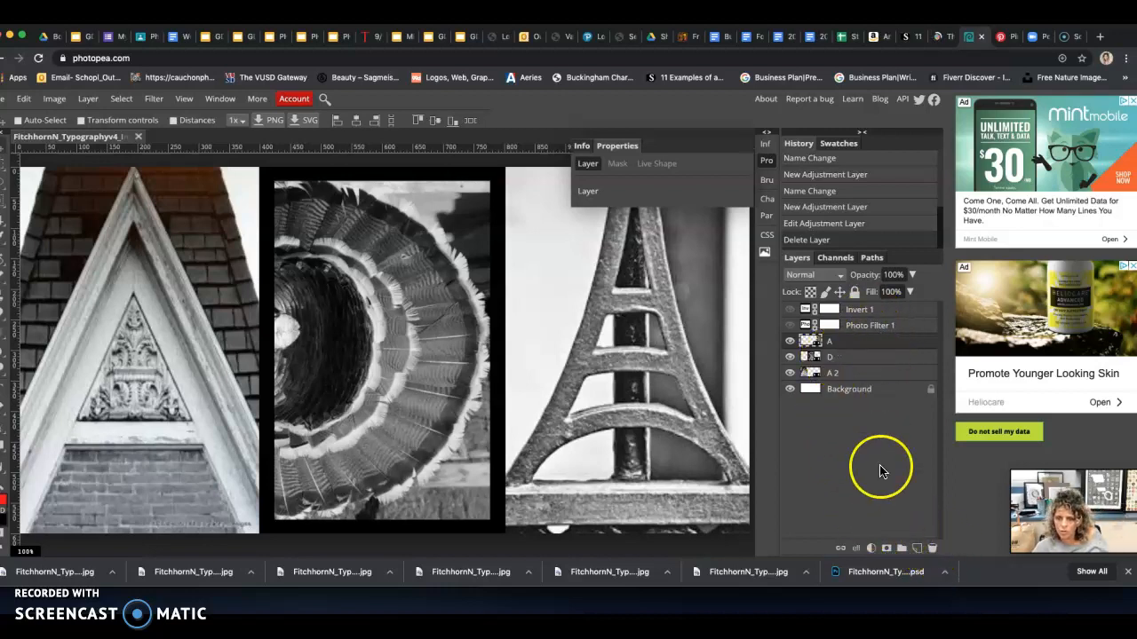
# Add a Threshold adjustment layer above the A layer and set its threshold to 150
pyautogui.click(871, 548)
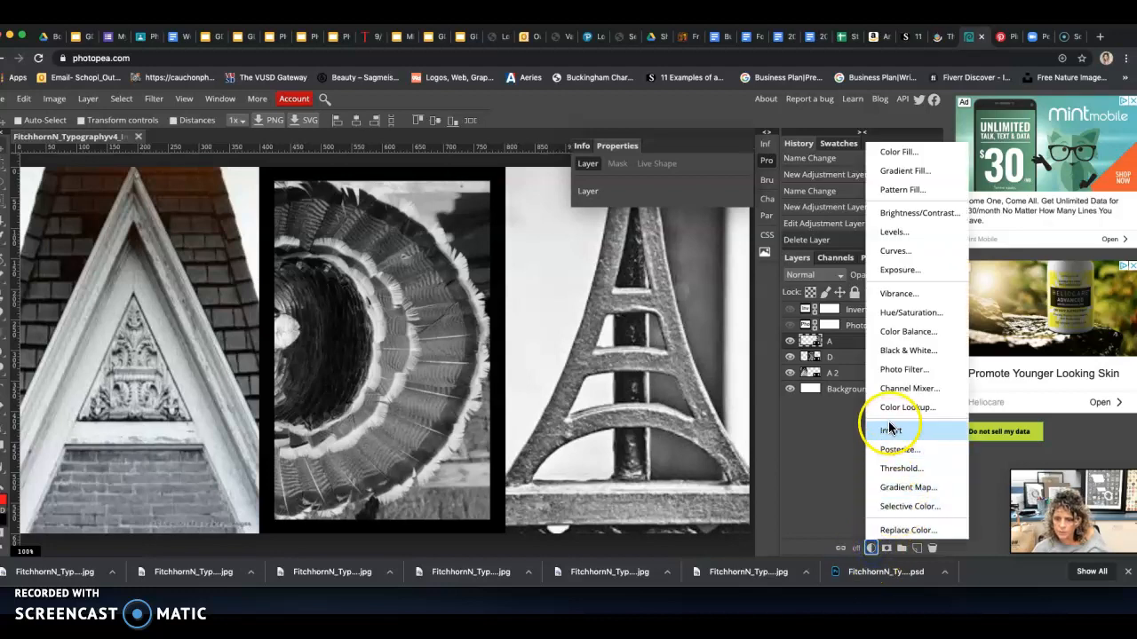
pyautogui.click(899, 471)
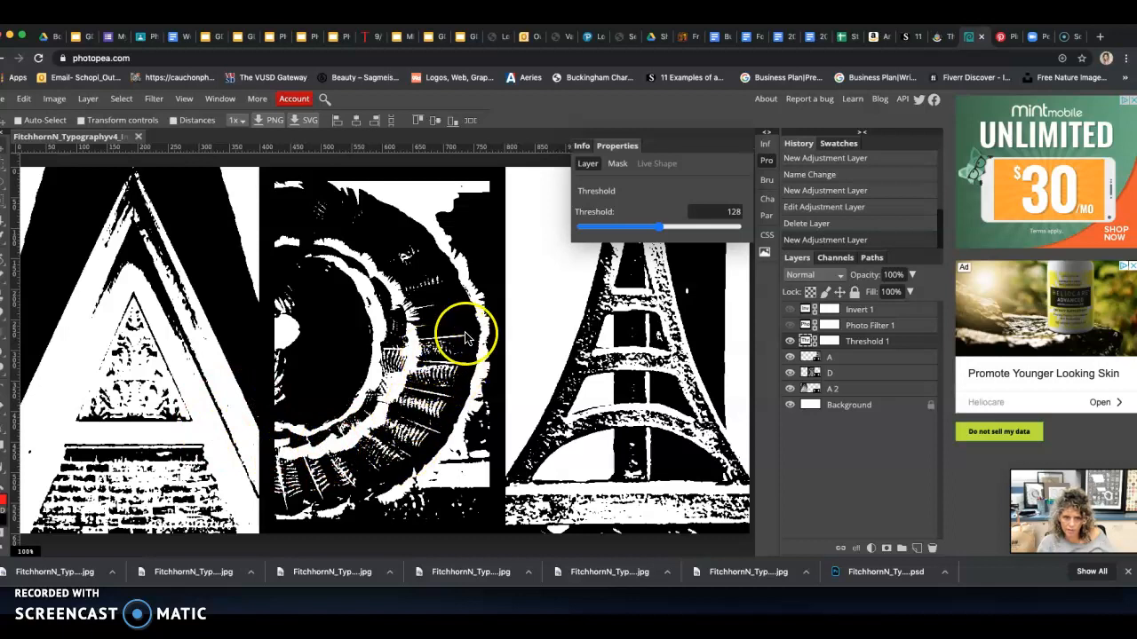
pyautogui.moveTo(661, 227); pyautogui.dragTo(754, 232)
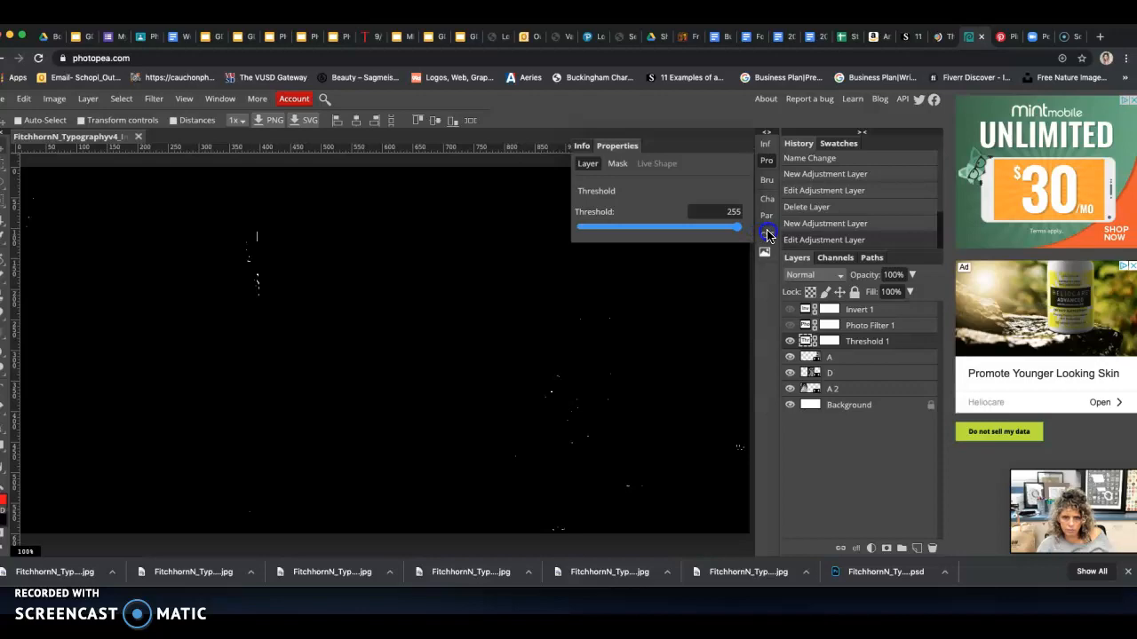
pyautogui.moveTo(743, 234); pyautogui.dragTo(673, 238)
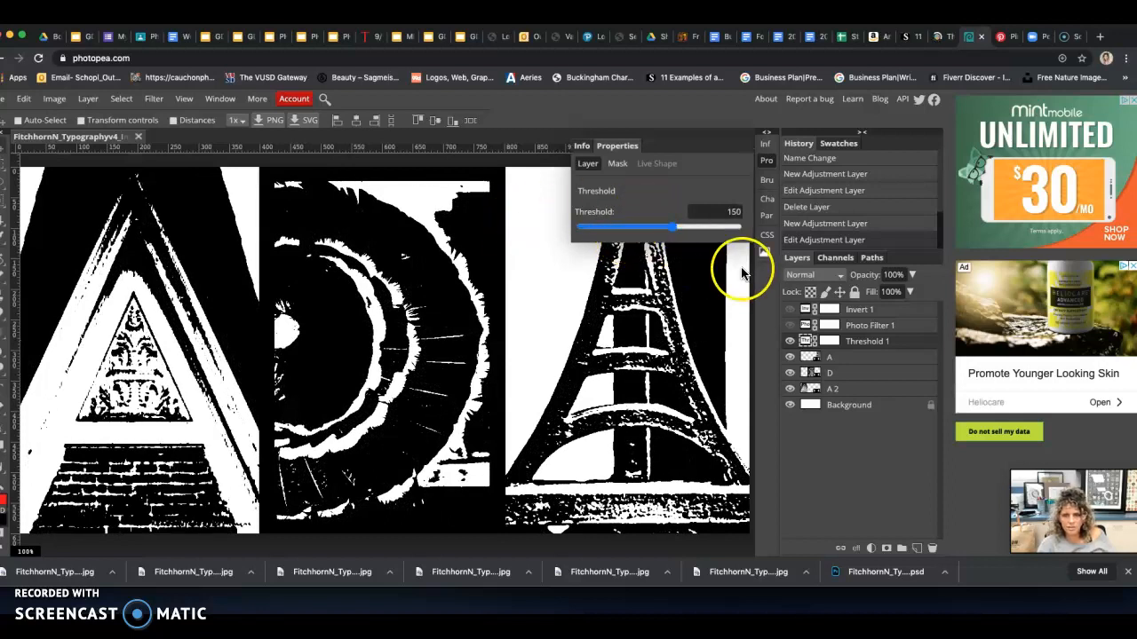
# Rename the document so that its name ends in Typographyv5_threshhold
pyautogui.doubleClick(89, 140)
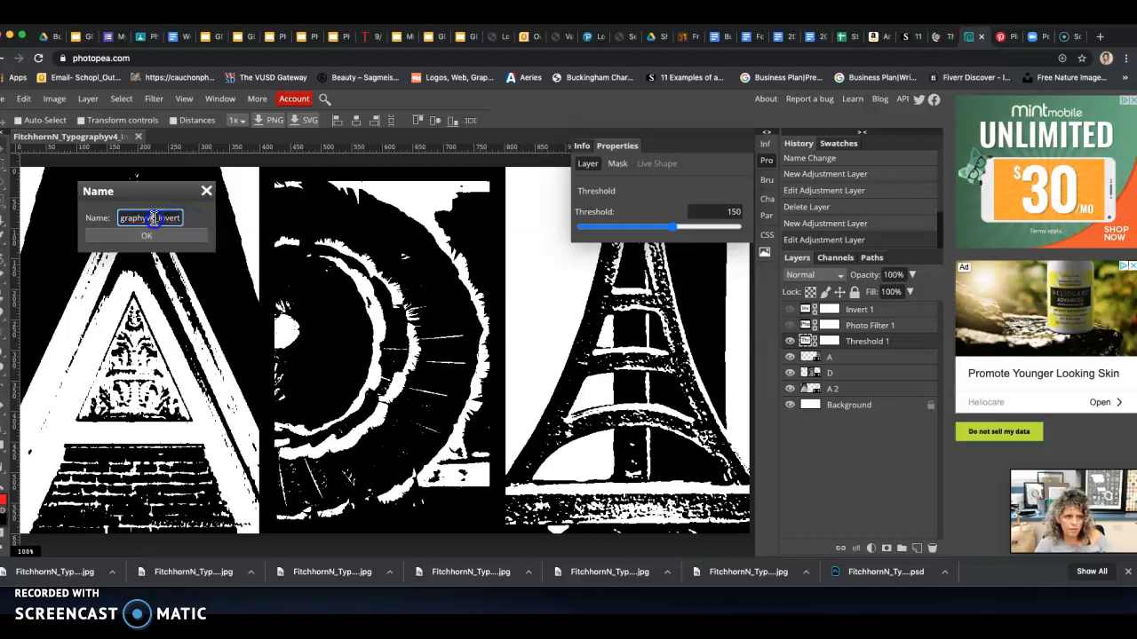
pyautogui.click(154, 218)
pyautogui.moveTo(159, 218); pyautogui.dragTo(189, 225)
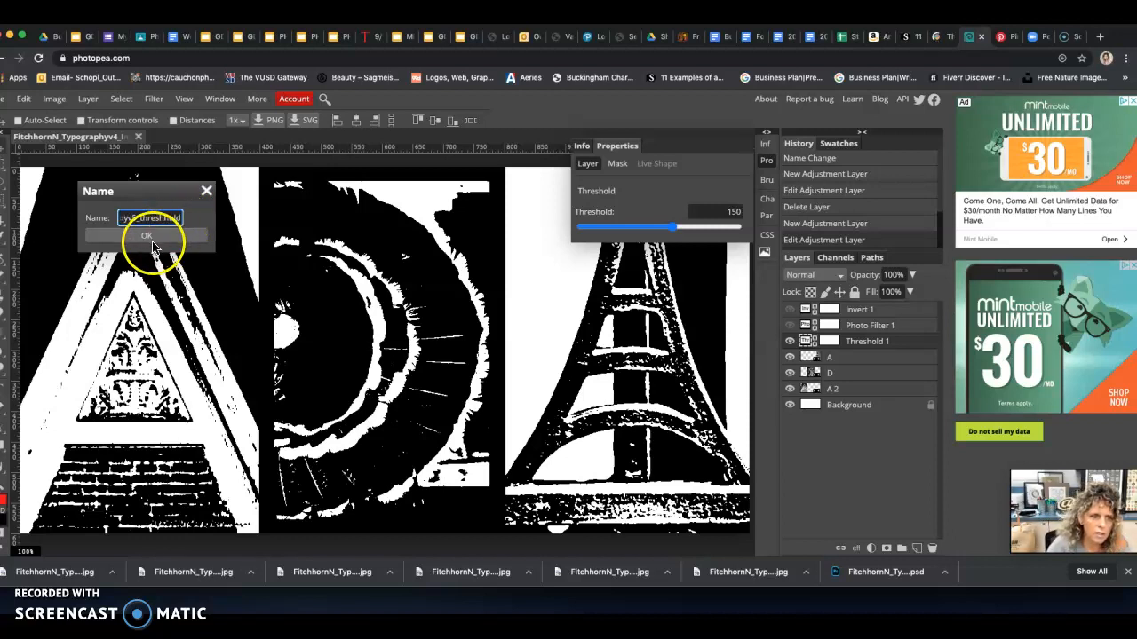
pyautogui.click(153, 238)
pyautogui.click(29, 136)
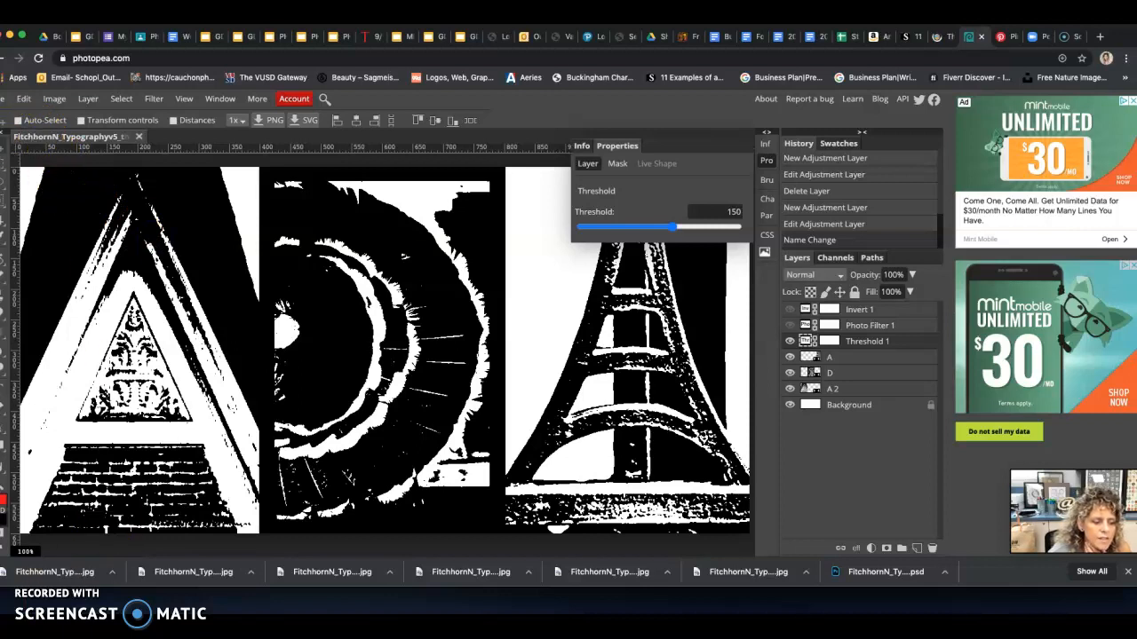
# Export the black-and-white threshold version as a JPG at 100% quality
pyautogui.click(4, 102)
pyautogui.moveTo(53, 277)
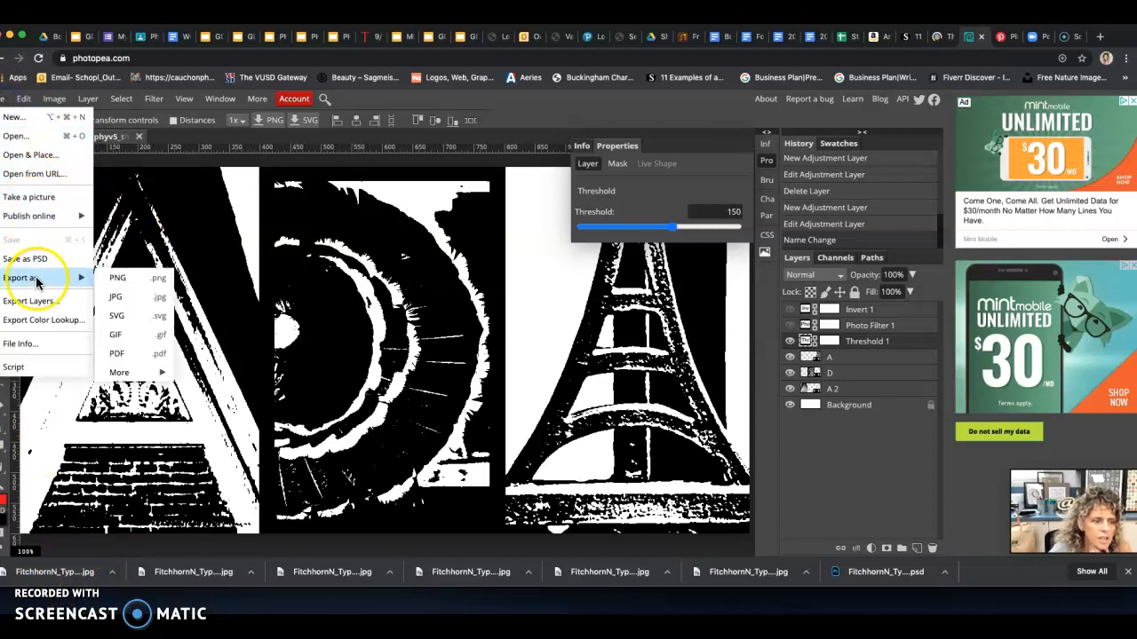
pyautogui.click(127, 303)
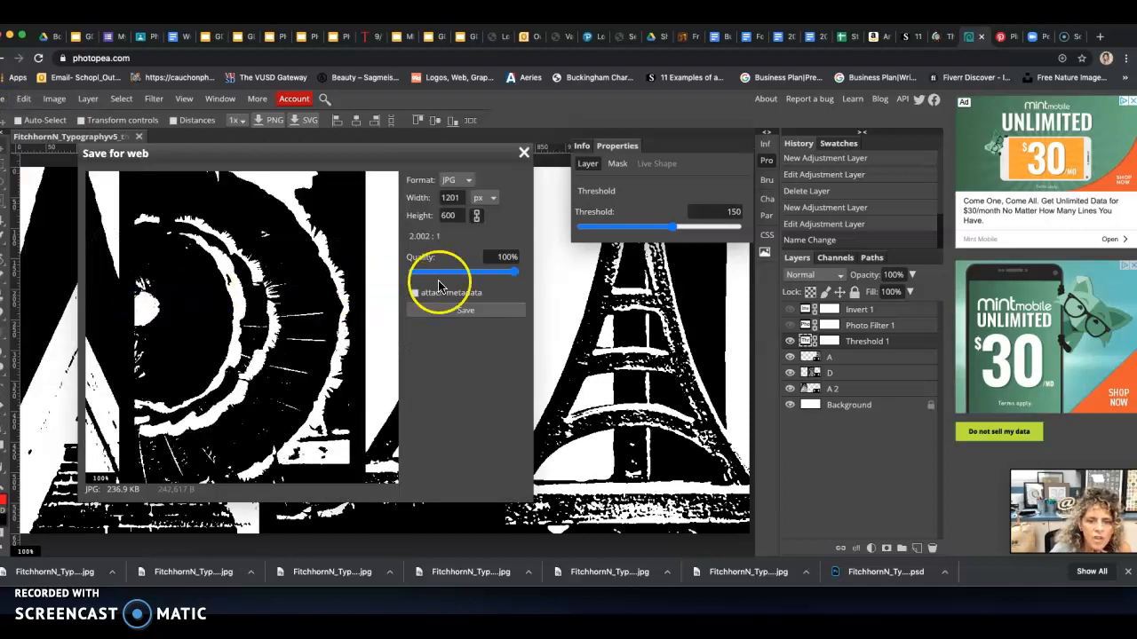
pyautogui.click(457, 309)
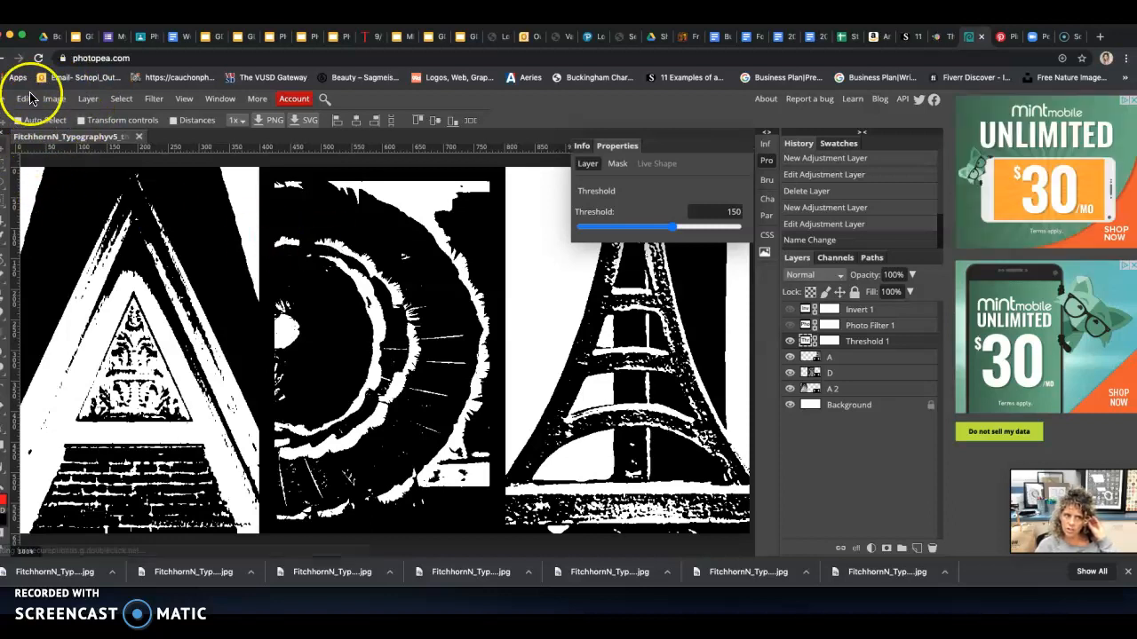
# Compare the image with and without the threshold effect by hiding and showing the Threshold layer
pyautogui.click(789, 341)
pyautogui.click(789, 341)
pyautogui.moveTo(888, 342)
pyautogui.mouseDown()
pyautogui.moveTo(900, 373)
pyautogui.moveTo(895, 347)
pyautogui.mouseUp()
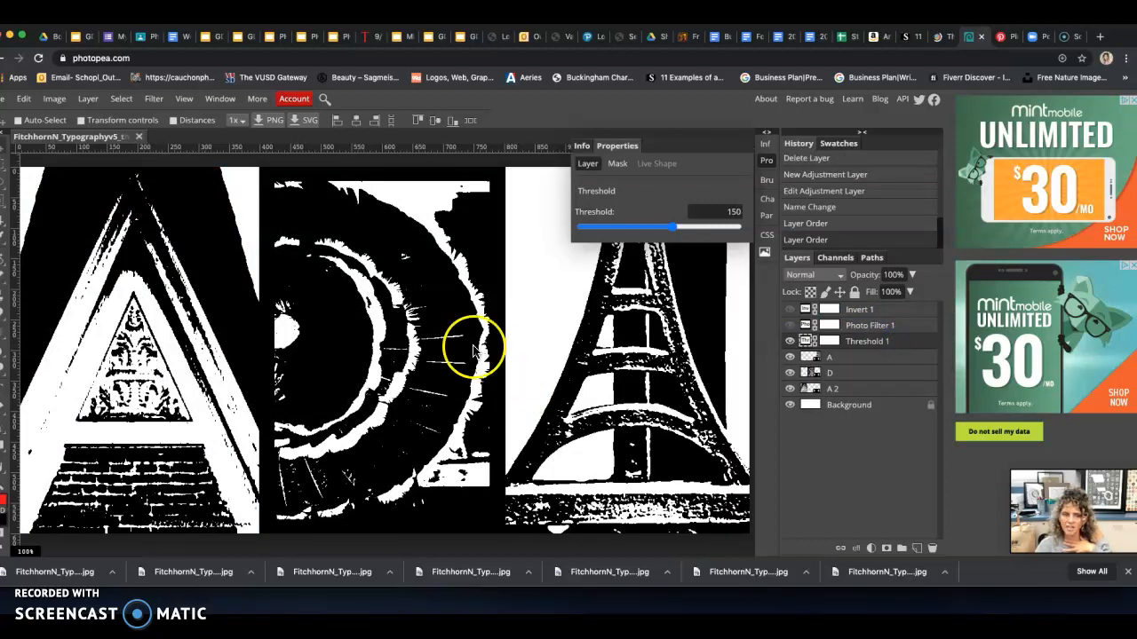